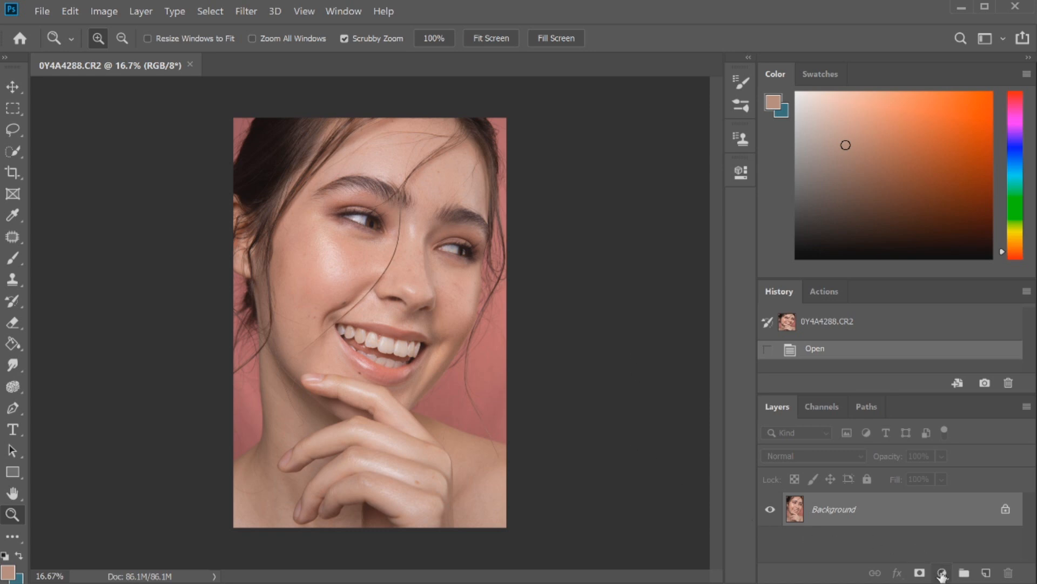
# - Add a Black & White adjustment layer above the Background and set its blend mode to Luminosity
pyautogui.click(942, 574)
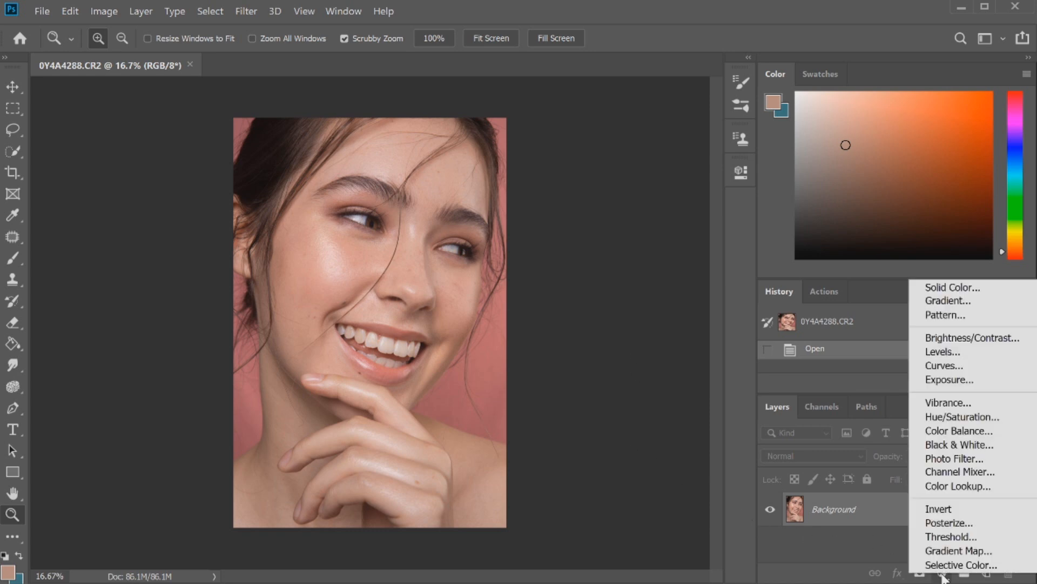
pyautogui.click(952, 445)
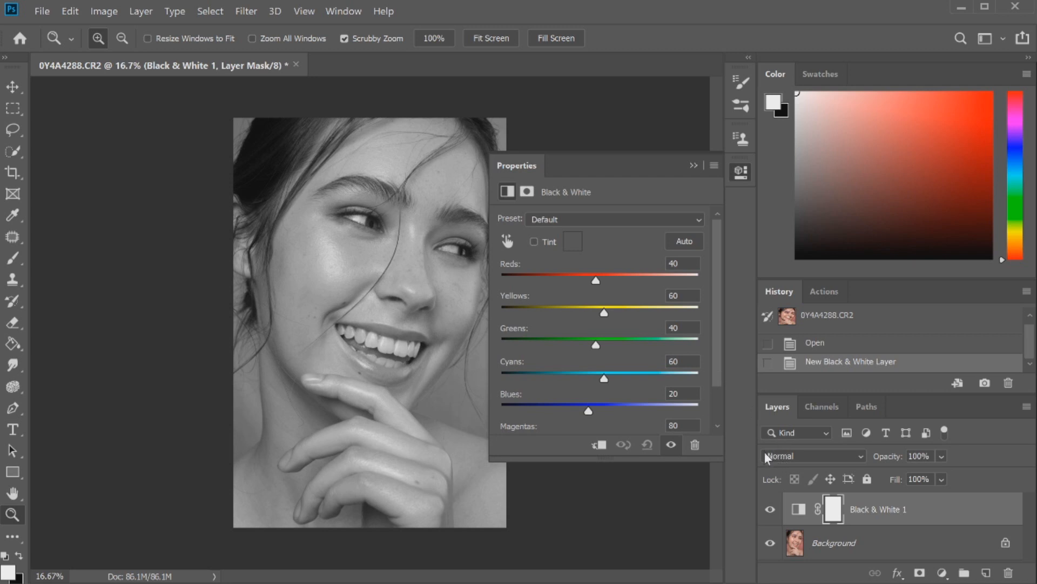
pyautogui.click(800, 456)
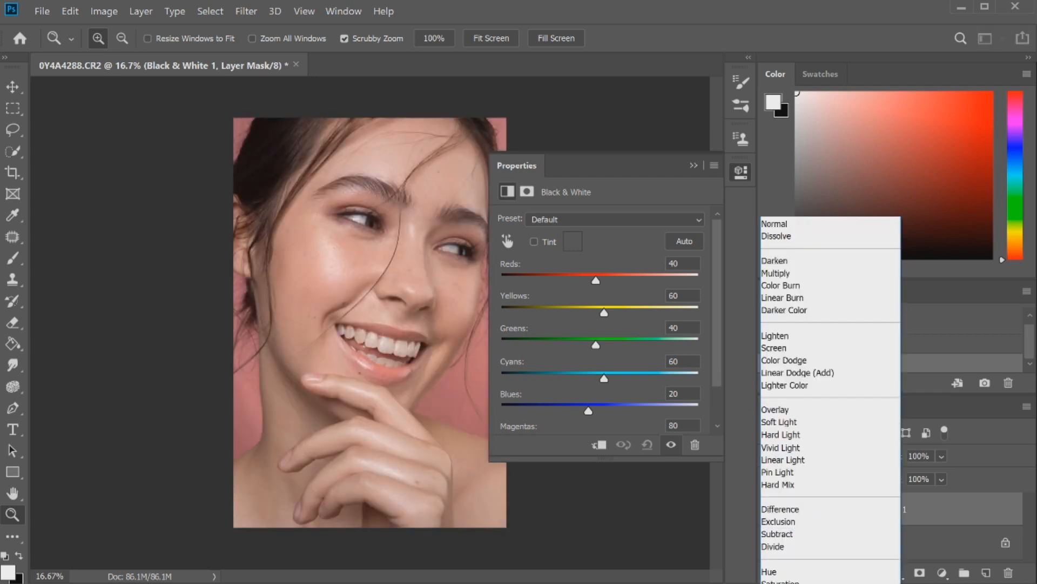
pyautogui.click(781, 582)
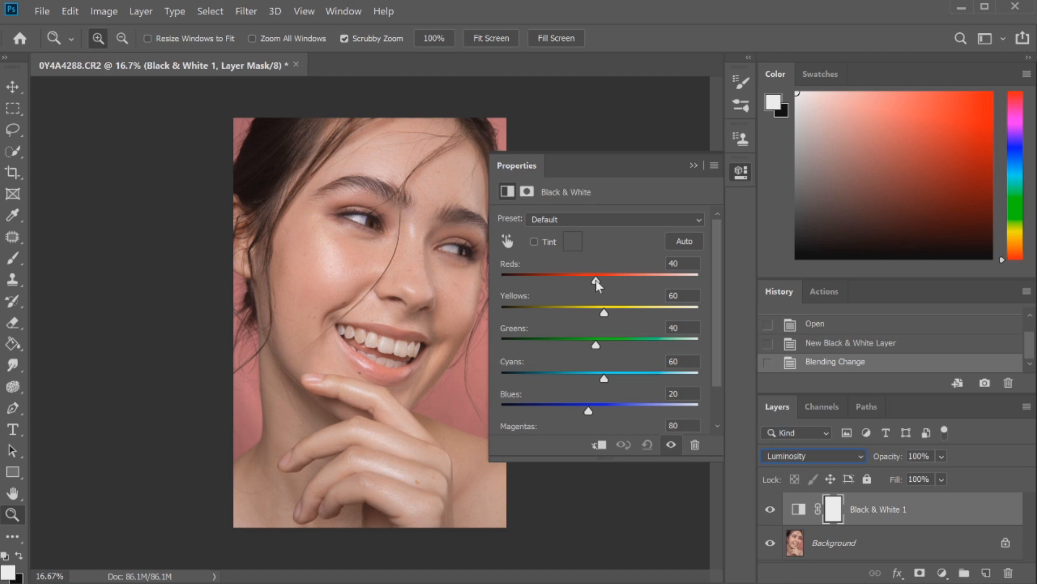
# - Set the Black & White adjustment's Reds to 19 and Yellows to 6
pyautogui.moveTo(595, 280); pyautogui.dragTo(586, 281)
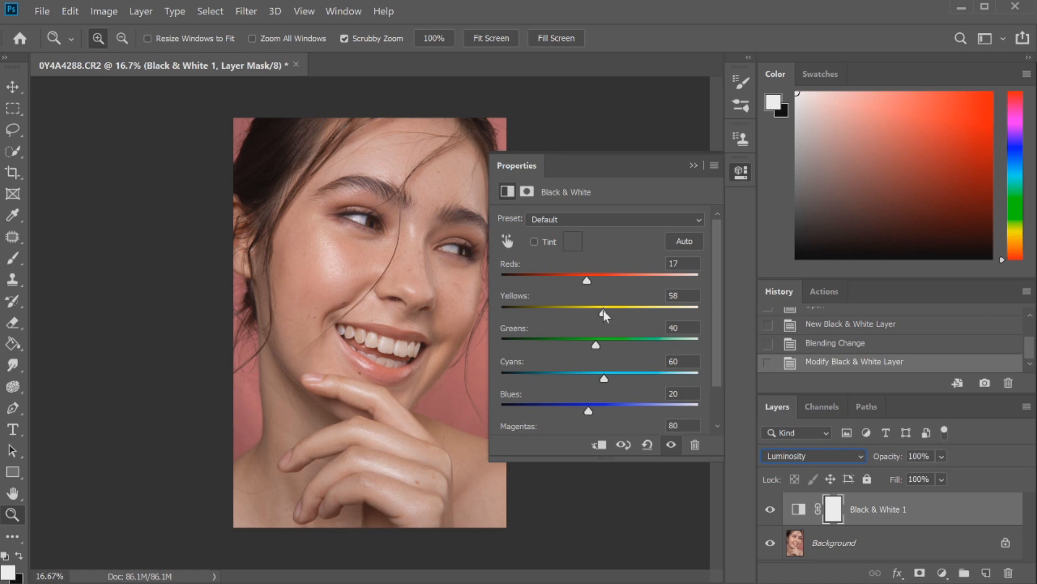
pyautogui.moveTo(603, 311); pyautogui.dragTo(588, 284)
pyautogui.click(741, 173)
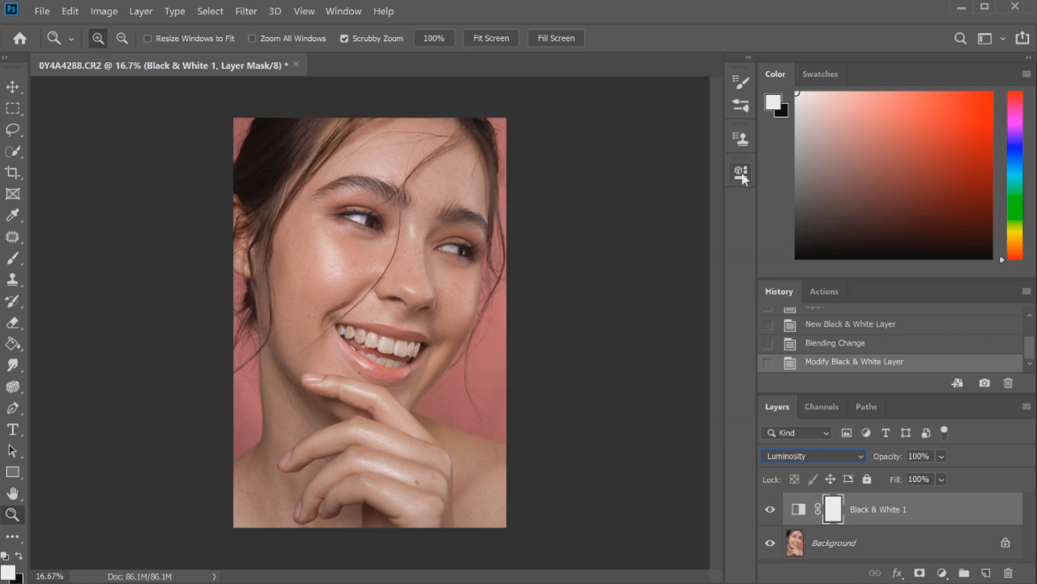
# - Compare the portrait's skin with the Black & White layer hidden and shown, both on the whole face and close up
pyautogui.click(771, 512)
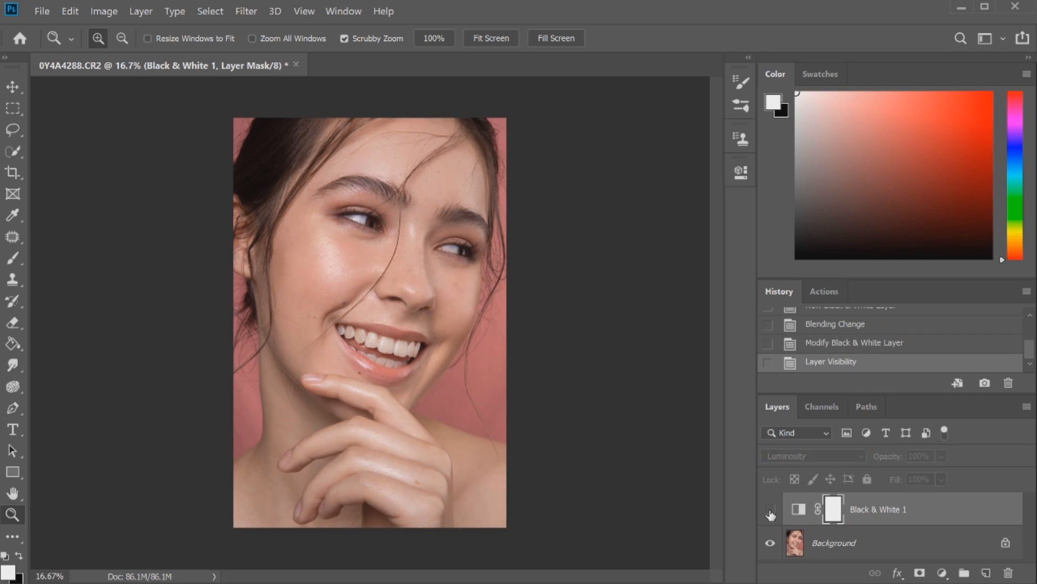
pyautogui.click(771, 511)
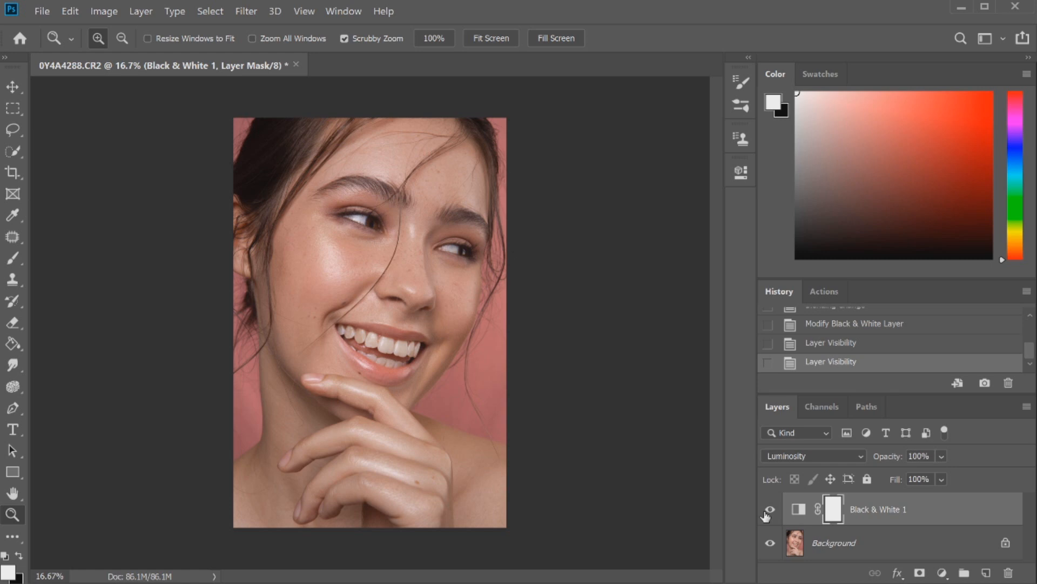
pyautogui.click(347, 249)
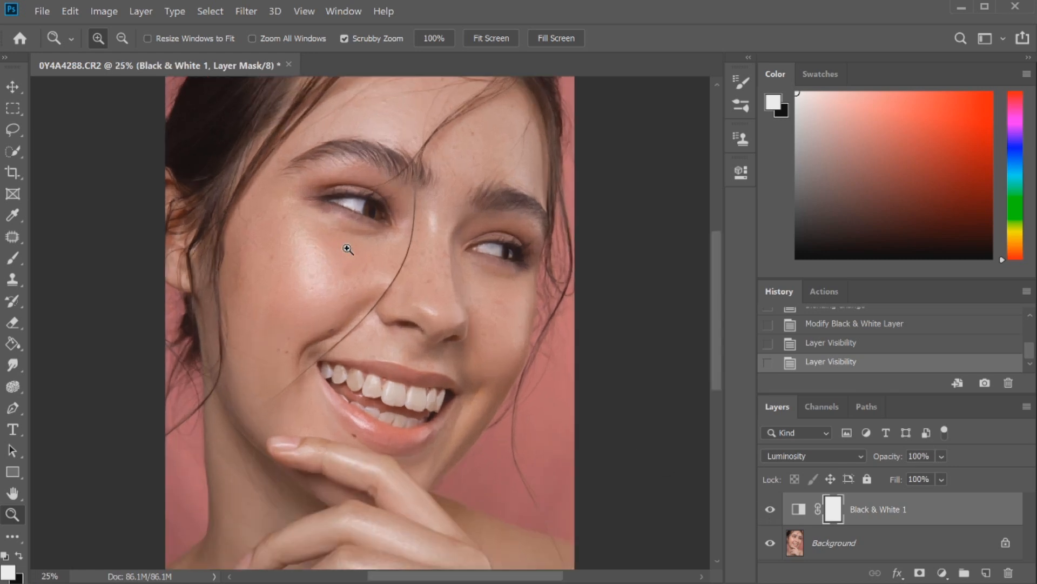
pyautogui.click(347, 249)
pyautogui.click(375, 246)
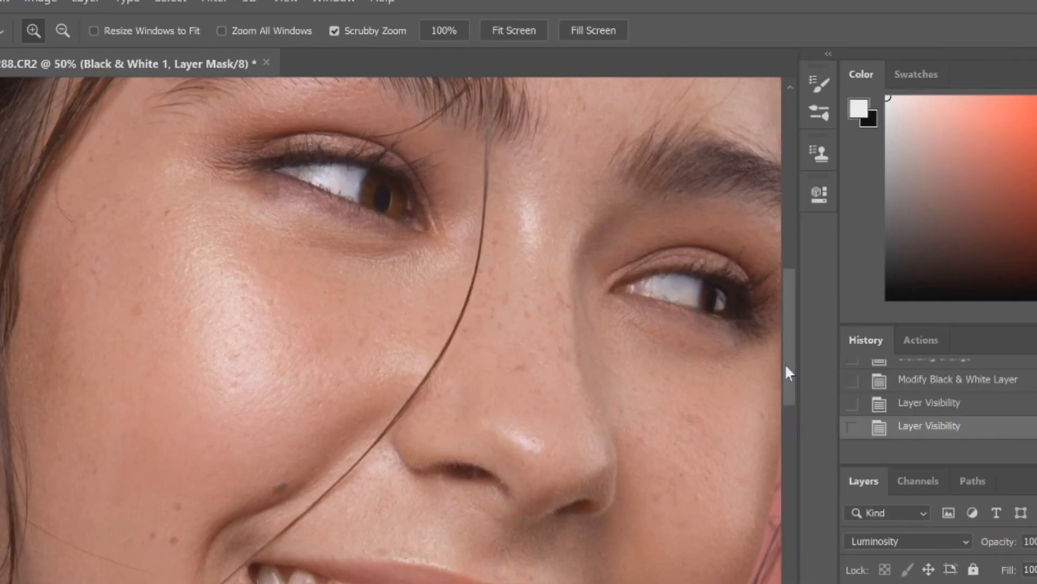
pyautogui.moveTo(789, 362); pyautogui.dragTo(789, 357)
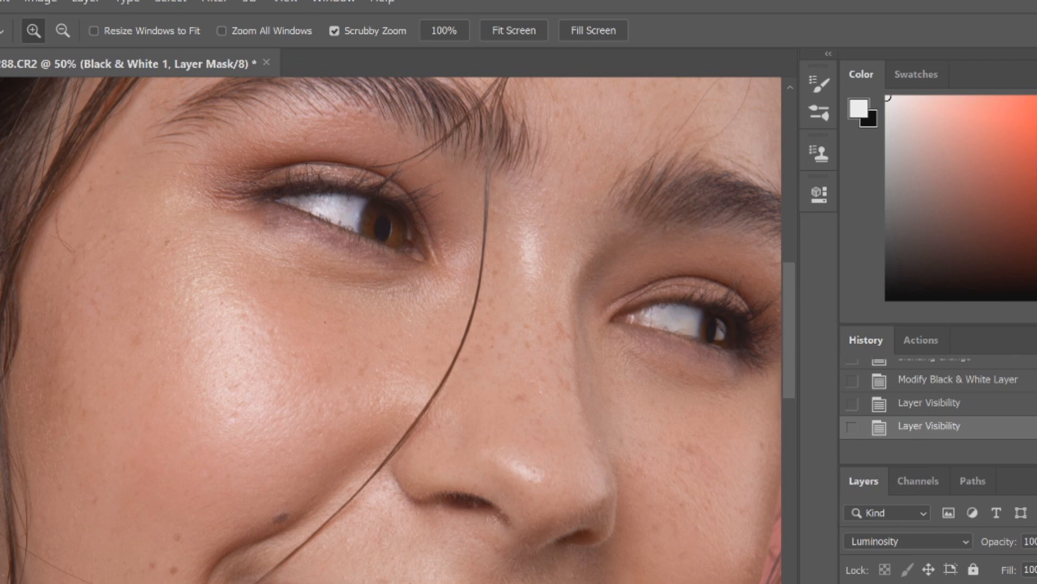
pyautogui.hotkey('ctrl', ',')
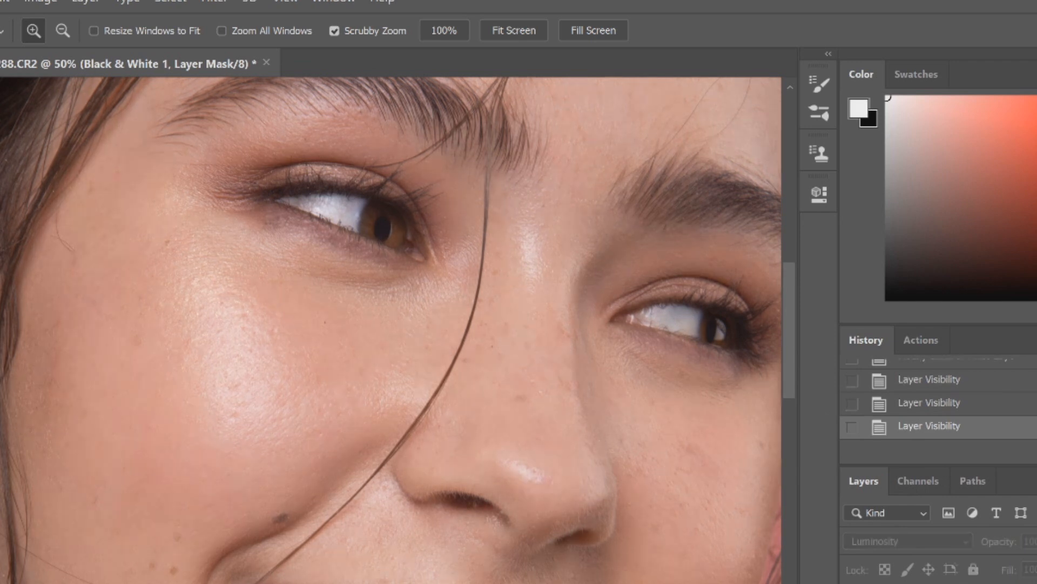
pyautogui.hotkey('ctrl', ',')
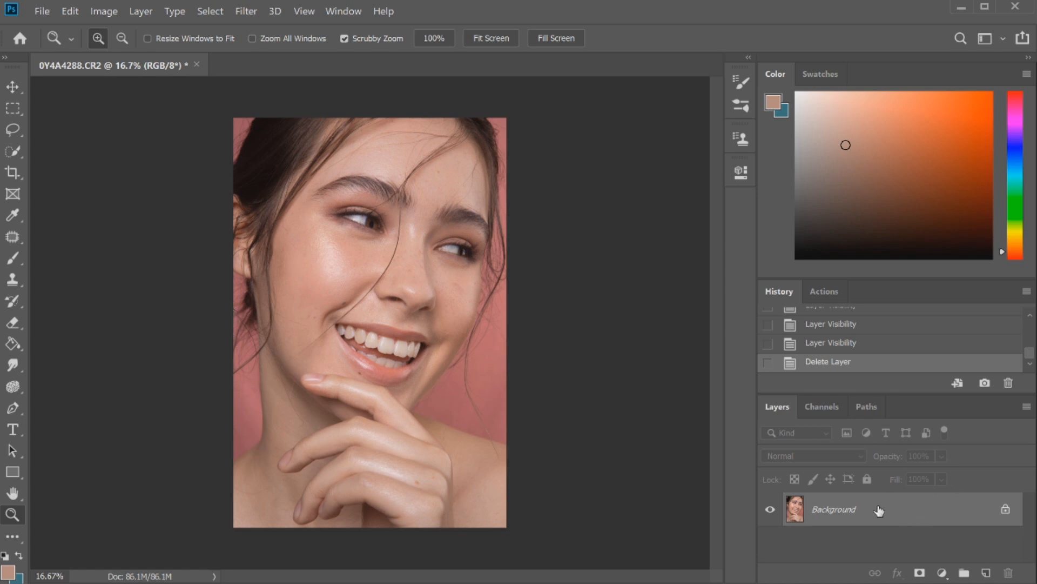
# - Duplicate the Background layer and add a Curves adjustment above the copy that brightens the midtones, with its mask inverted to black
pyautogui.moveTo(879, 511); pyautogui.dragTo(986, 572)
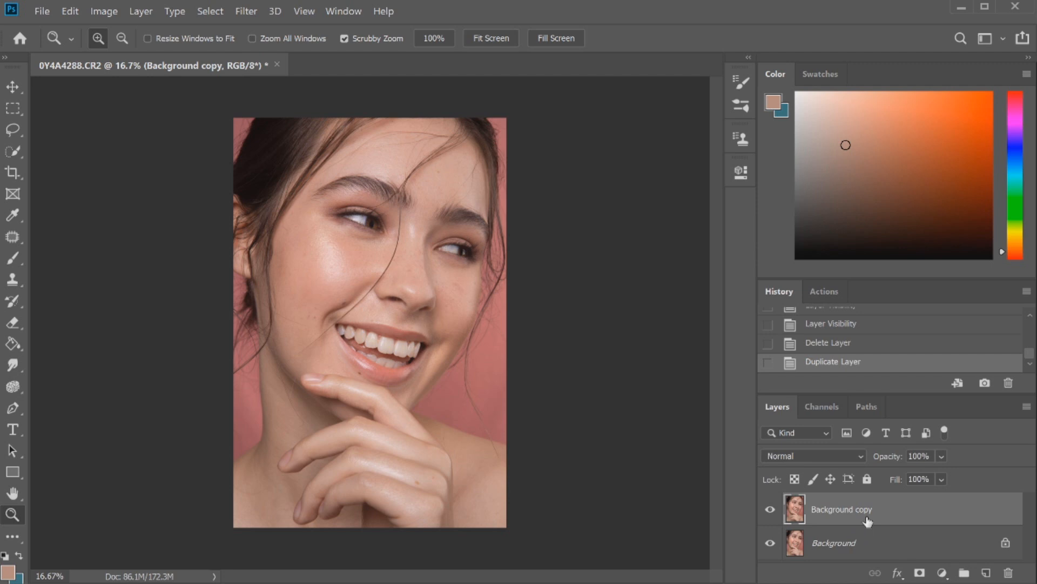
pyautogui.click(942, 572)
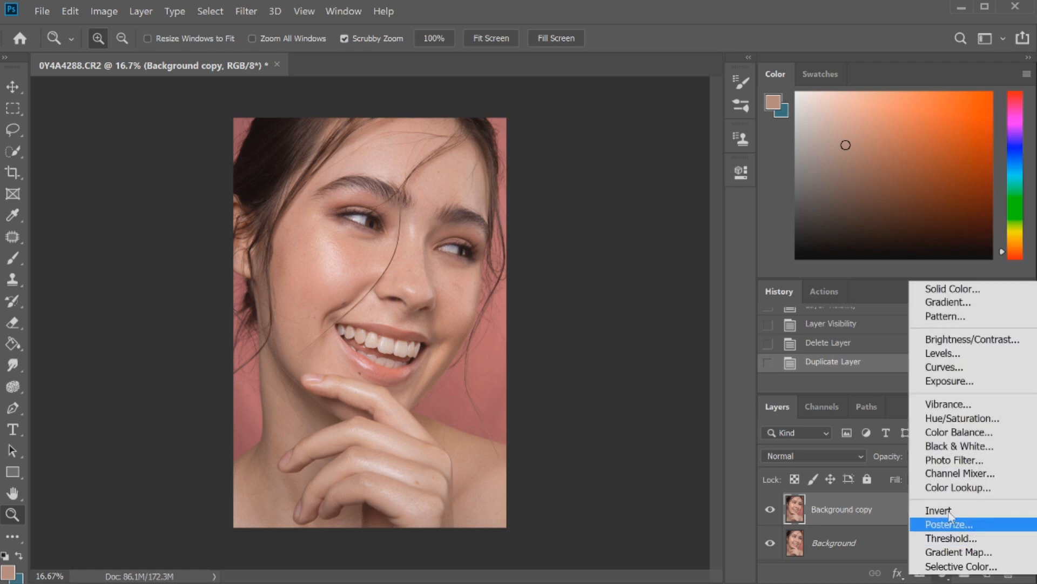
pyautogui.click(944, 367)
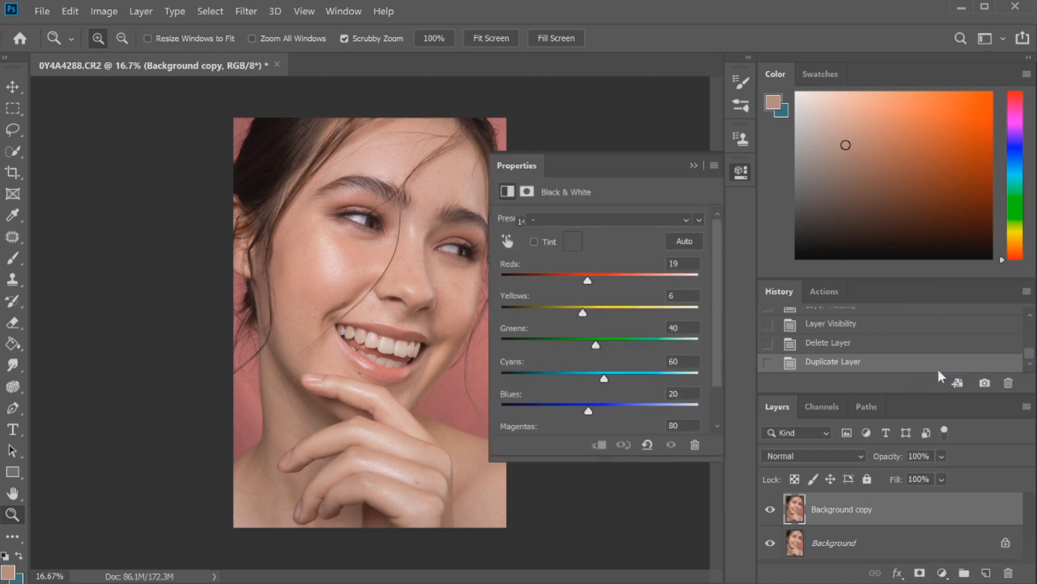
pyautogui.moveTo(615, 339); pyautogui.dragTo(608, 318)
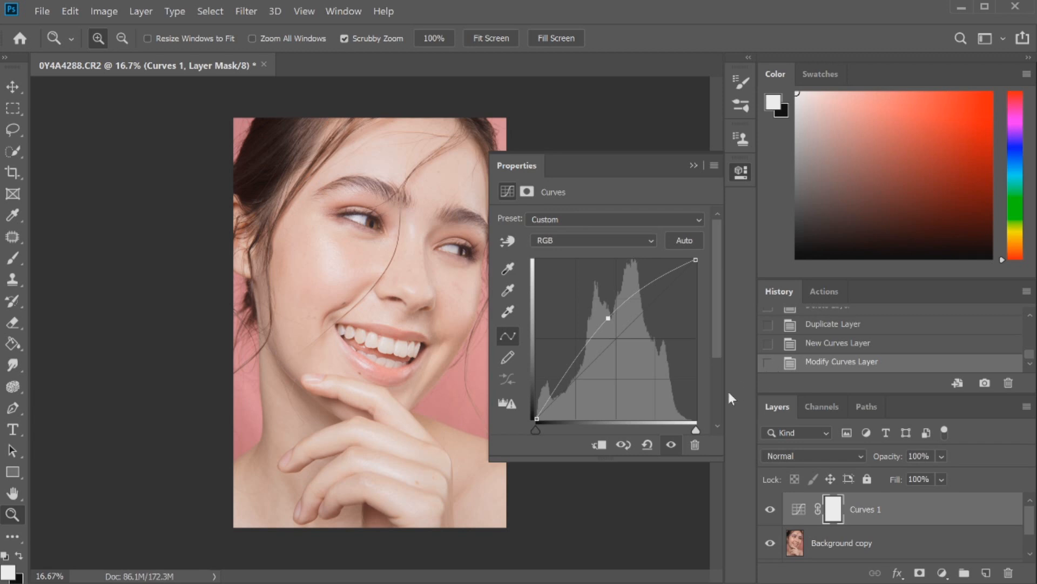
pyautogui.hotkey('ctrl', 'i')
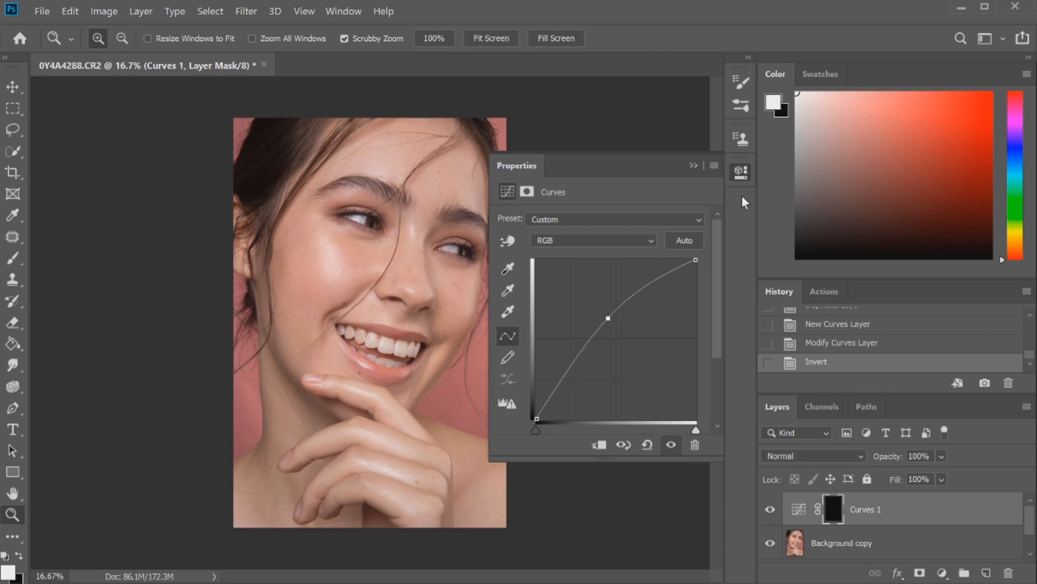
# - Add a second Curves adjustment layer that darkens the midtones, and invert its mask to black
pyautogui.click(942, 573)
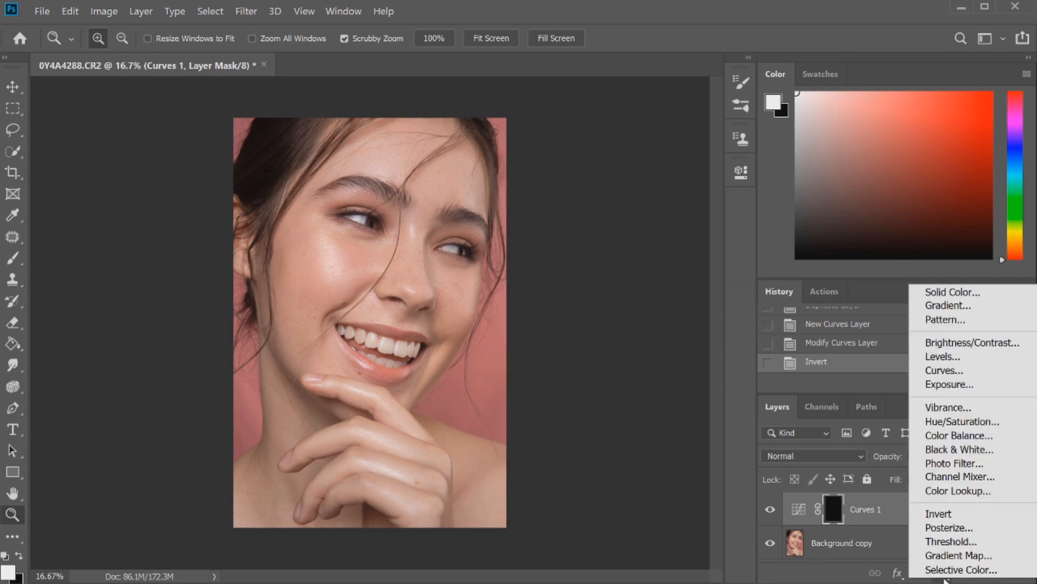
pyautogui.click(941, 372)
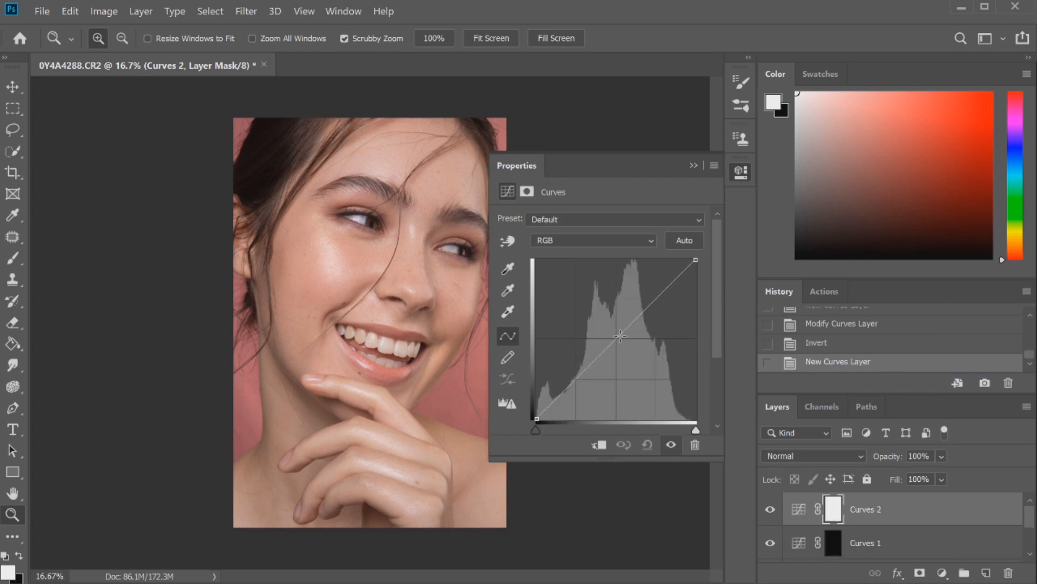
pyautogui.click(620, 335)
pyautogui.moveTo(620, 335); pyautogui.dragTo(631, 354)
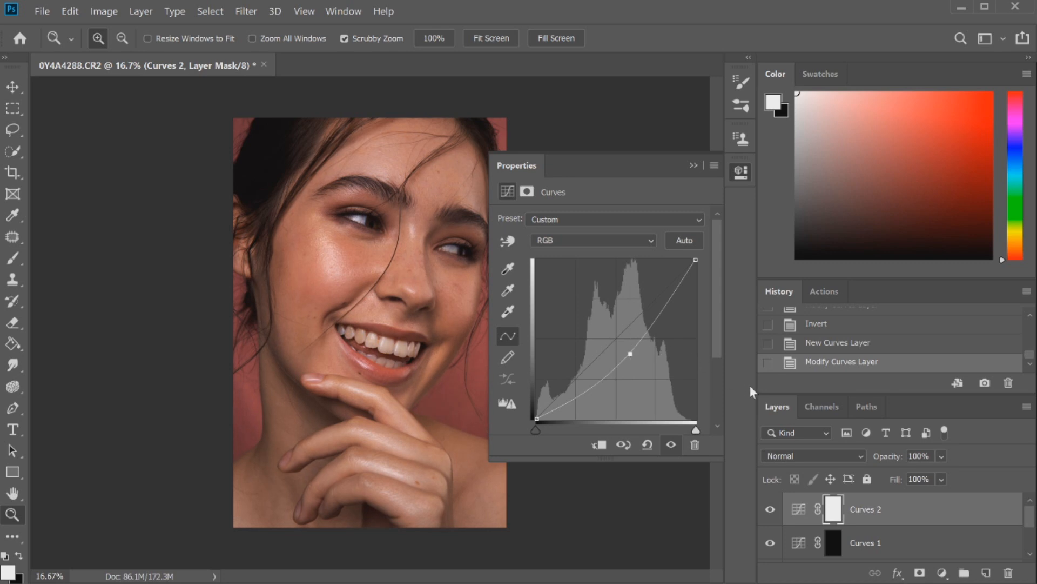
pyautogui.hotkey('ctrl', 'i')
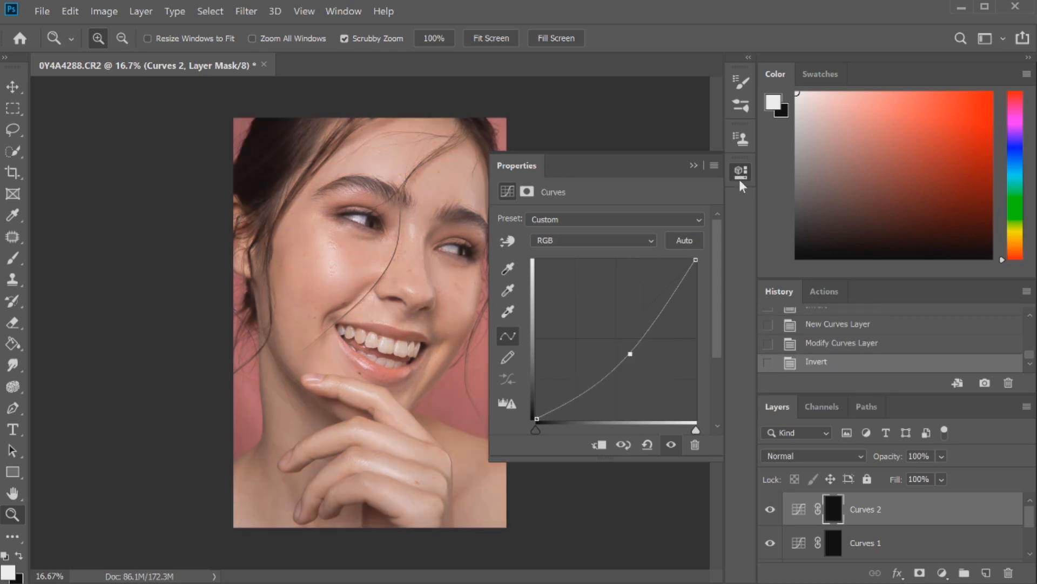
pyautogui.click(740, 173)
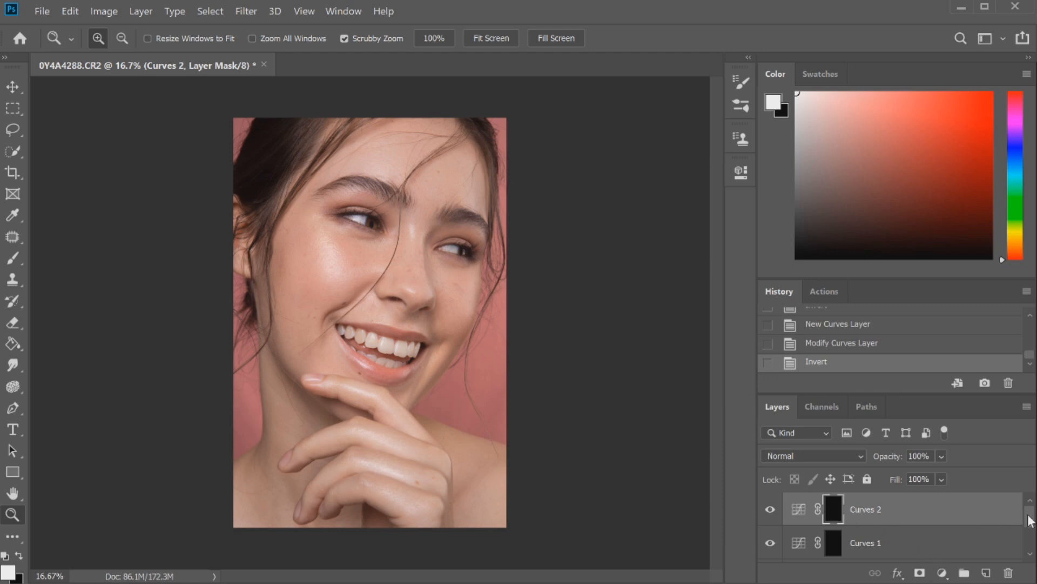
# - Rename the brightening Curves layer as Dodge and the darkening Curves layer as Burn
pyautogui.click(927, 547)
pyautogui.doubleClick(863, 542)
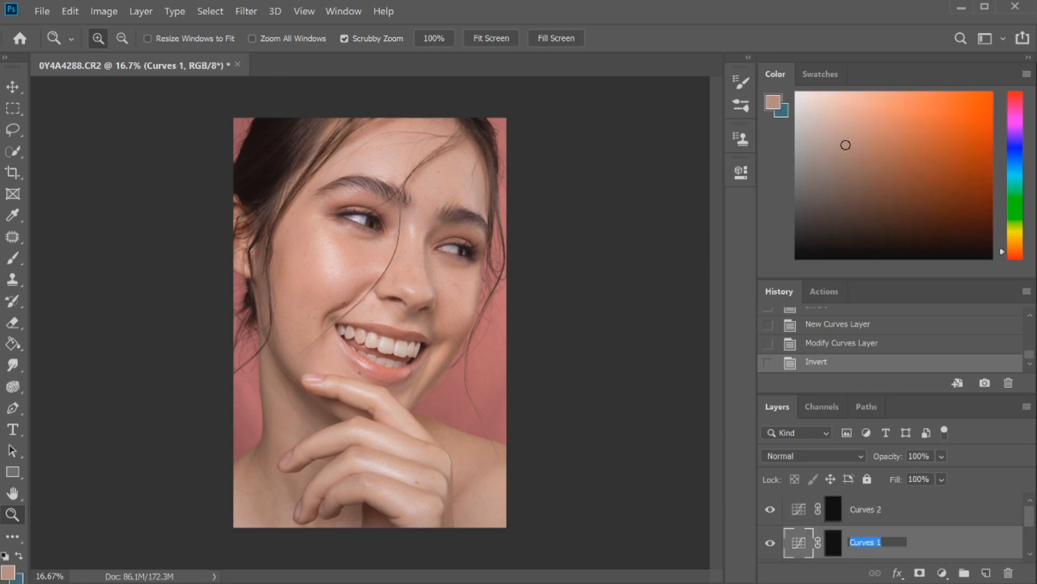
pyautogui.write('Dodge')
pyautogui.press('Return')
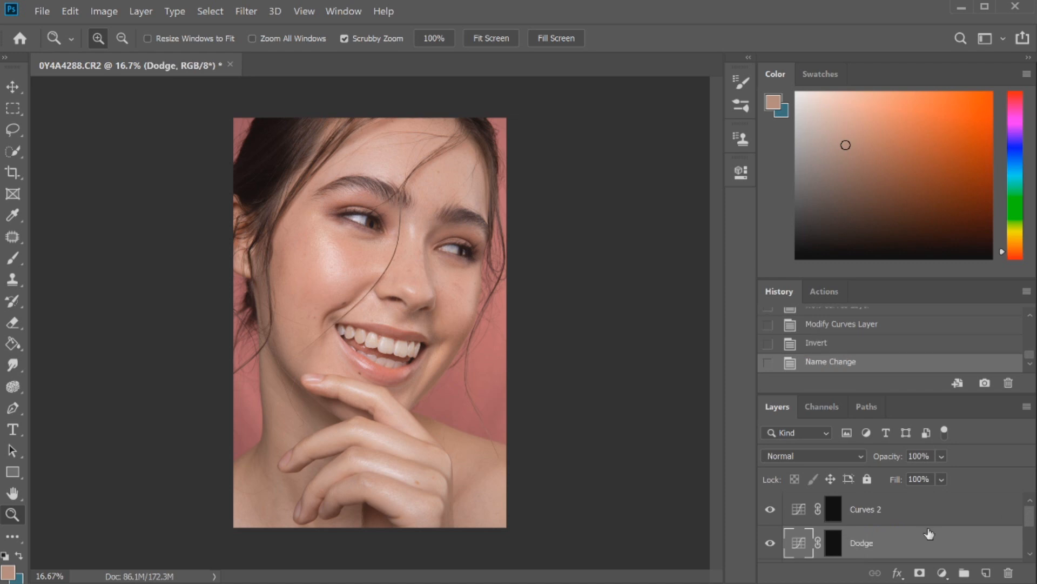
pyautogui.click(886, 514)
pyautogui.doubleClick(865, 509)
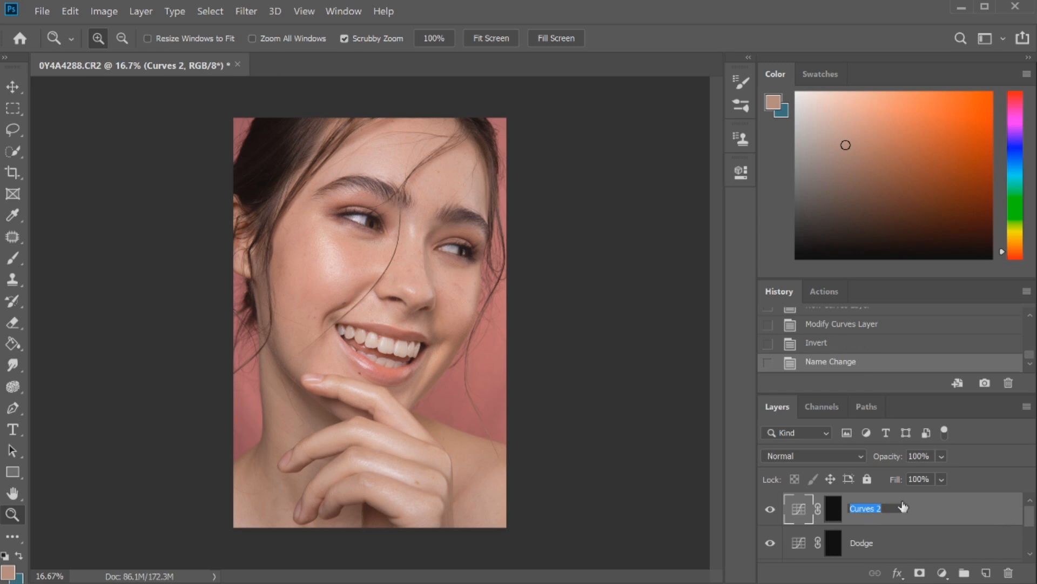
pyautogui.write('Burn')
pyautogui.press('Return')
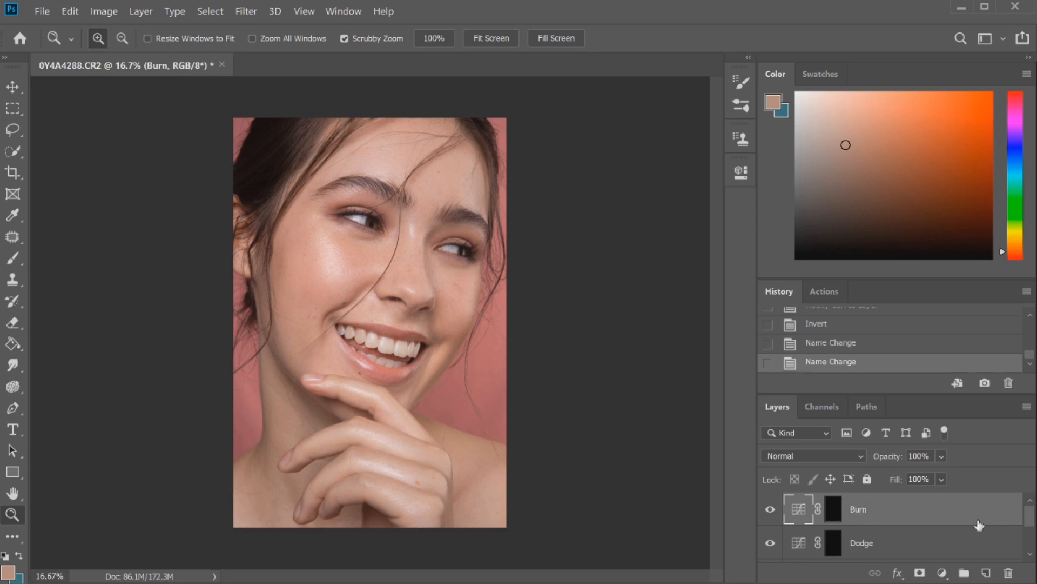
# - Make the Dodge layer's mask the active painting target for work on the face
pyautogui.scroll(-2, 967, 510)
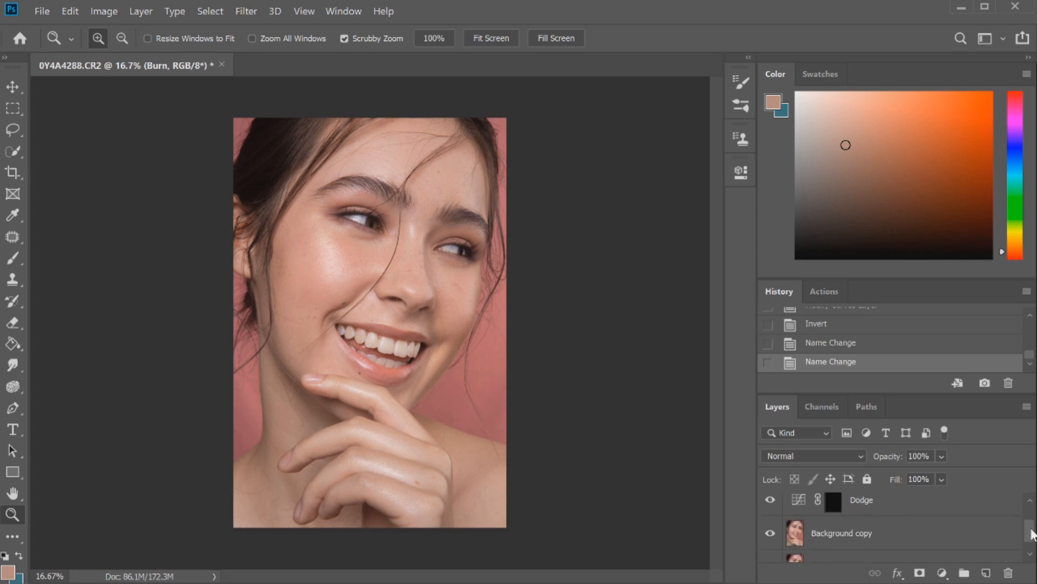
pyautogui.click(862, 537)
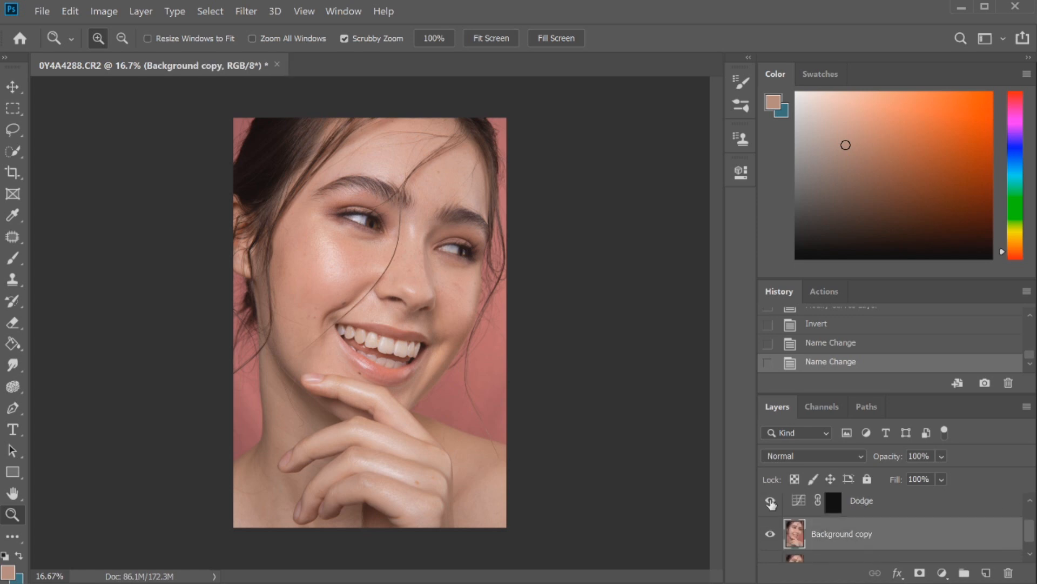
pyautogui.click(353, 294)
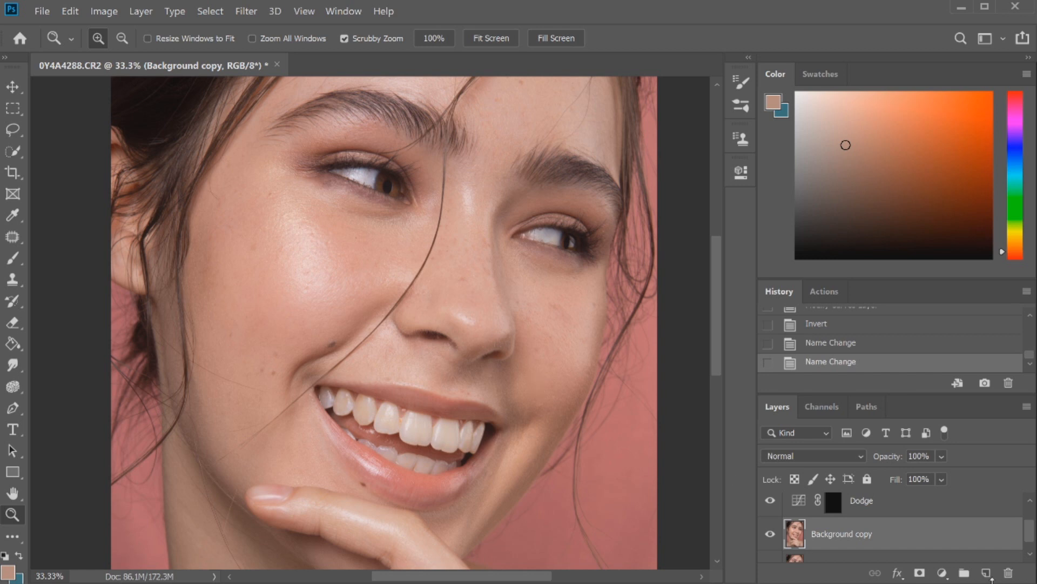
pyautogui.moveTo(1032, 536); pyautogui.dragTo(1033, 524)
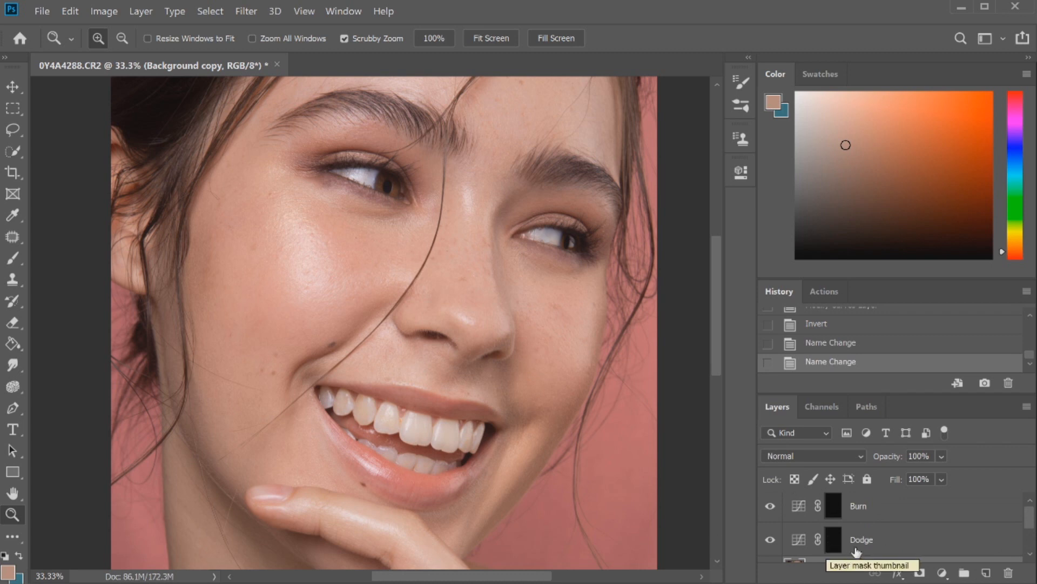
pyautogui.click(833, 548)
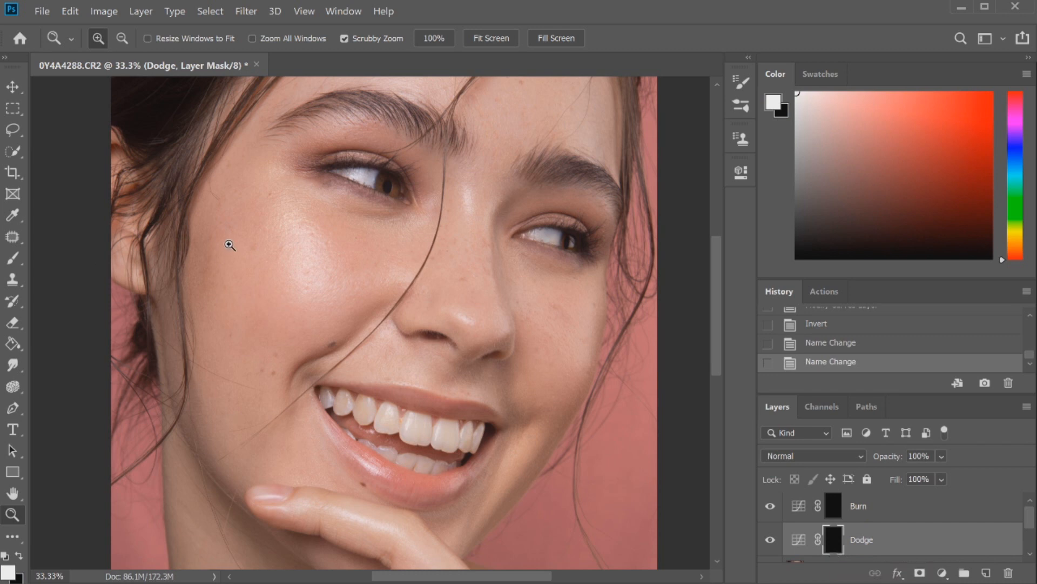
# - Activate the Brush tool with a size of 45 px and a flow of 1%
pyautogui.press('b')
pyautogui.press('[')
pyautogui.press('[')
pyautogui.press('[')
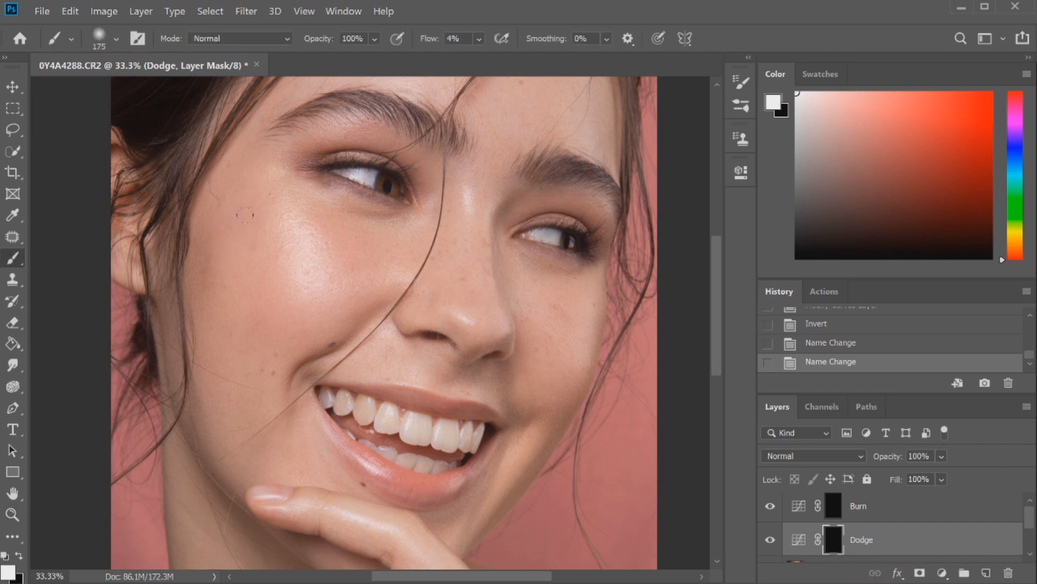
pyautogui.press('[')
pyautogui.press('[')
pyautogui.press('[')
pyautogui.press('[')
pyautogui.press('[')
pyautogui.press('[')
pyautogui.click(479, 39)
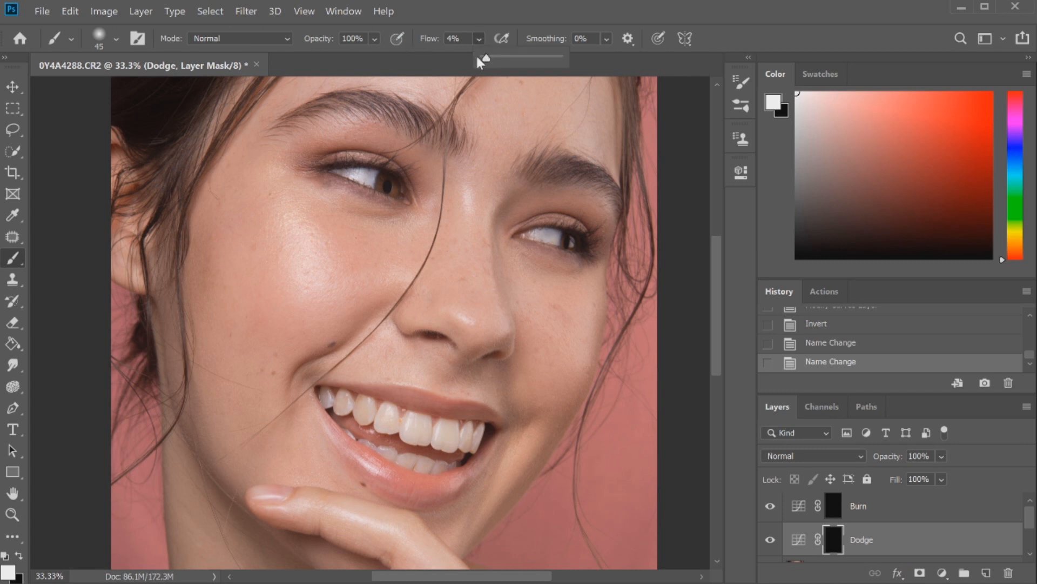
pyautogui.moveTo(480, 61); pyautogui.dragTo(477, 61)
pyautogui.click(741, 91)
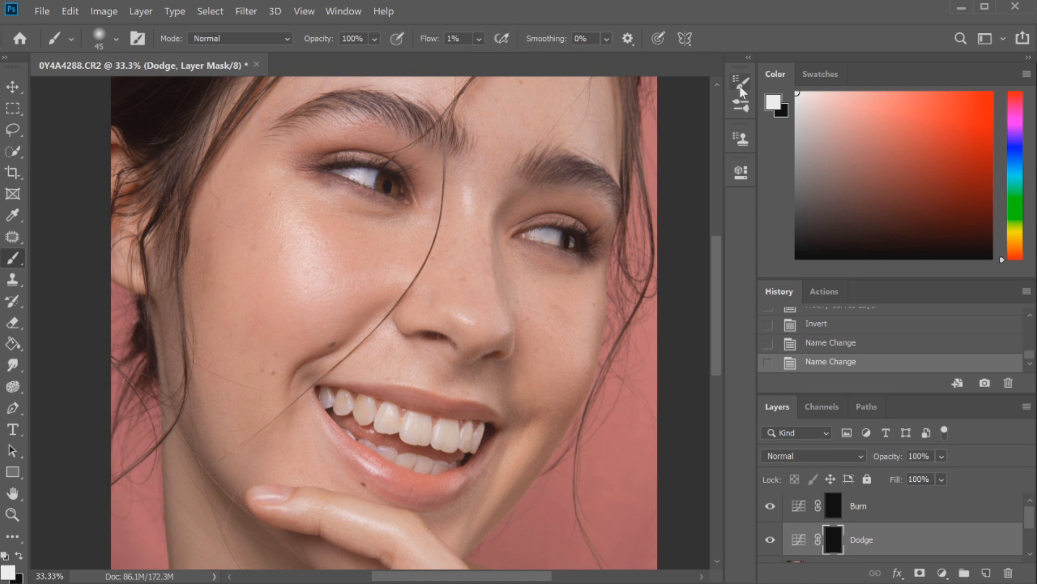
# - Review the brush's Transfer settings for flow and opacity control
pyautogui.click(742, 87)
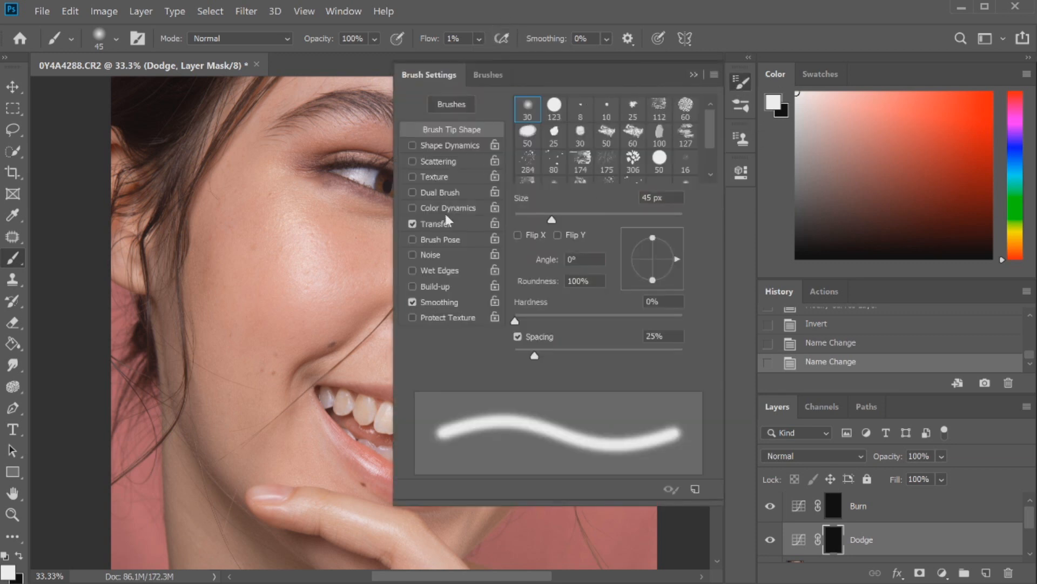
pyautogui.click(436, 224)
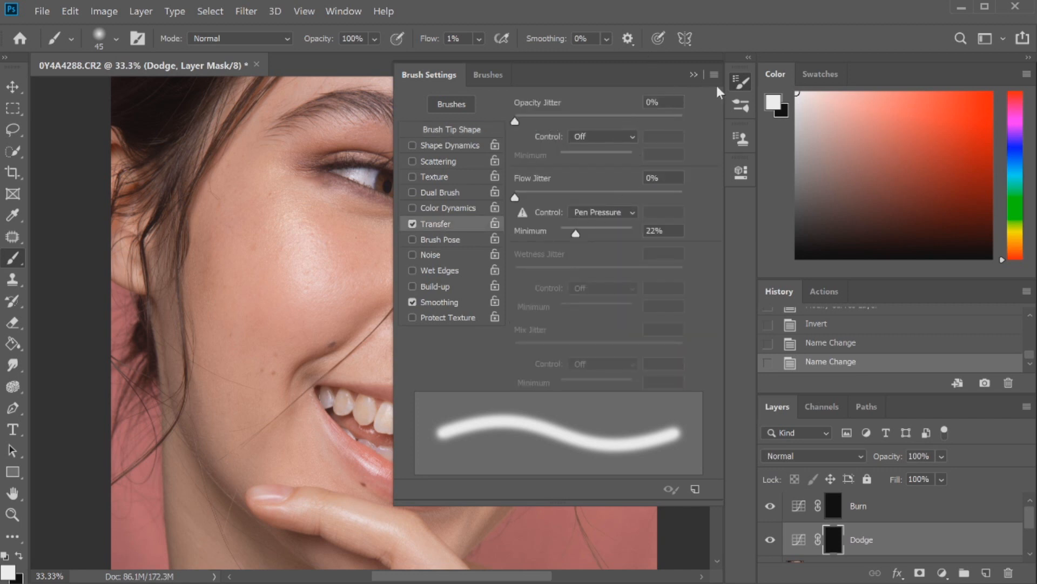
pyautogui.click(741, 82)
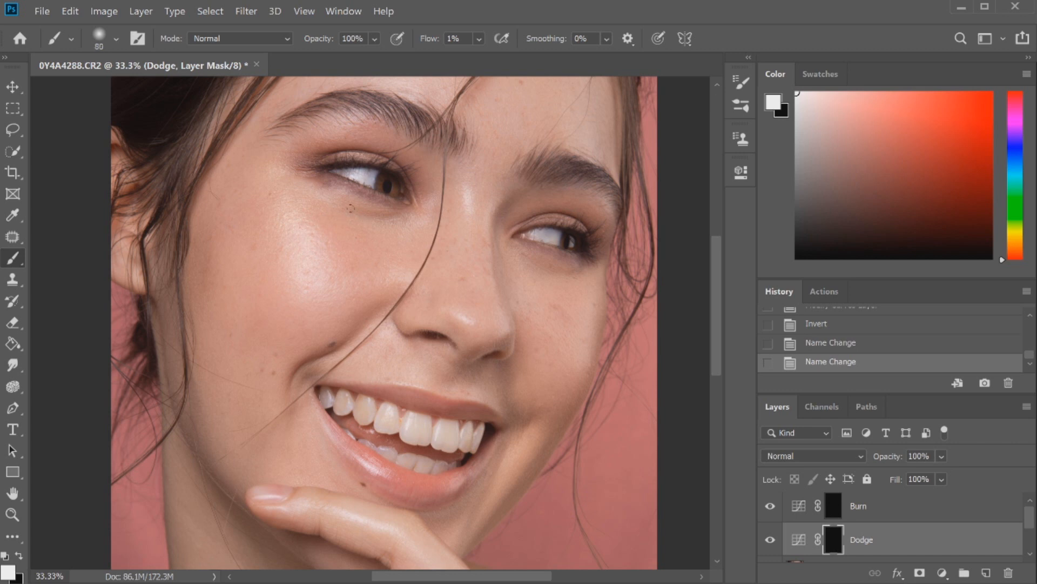
# - Brighten the dark patches beneath the eye nearest the ear on the Dodge mask with an 80 px brush, and reduce the brush to 45 px
pyautogui.moveTo(385, 217); pyautogui.dragTo(384, 215)
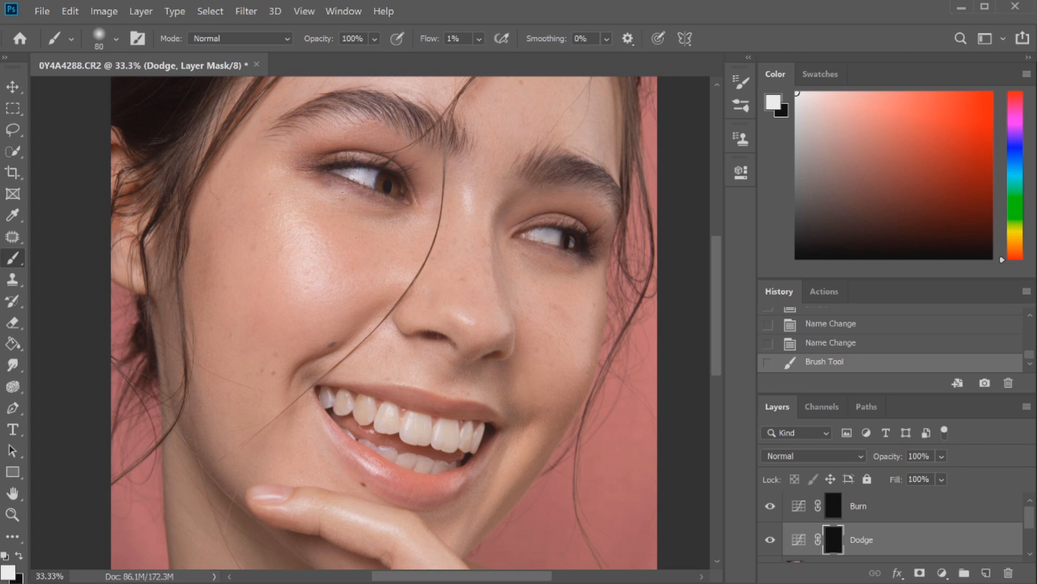
pyautogui.click(361, 216)
pyautogui.moveTo(357, 212)
pyautogui.mouseDown()
pyautogui.moveTo(334, 187)
pyautogui.moveTo(358, 157)
pyautogui.mouseUp()
pyautogui.press('[')
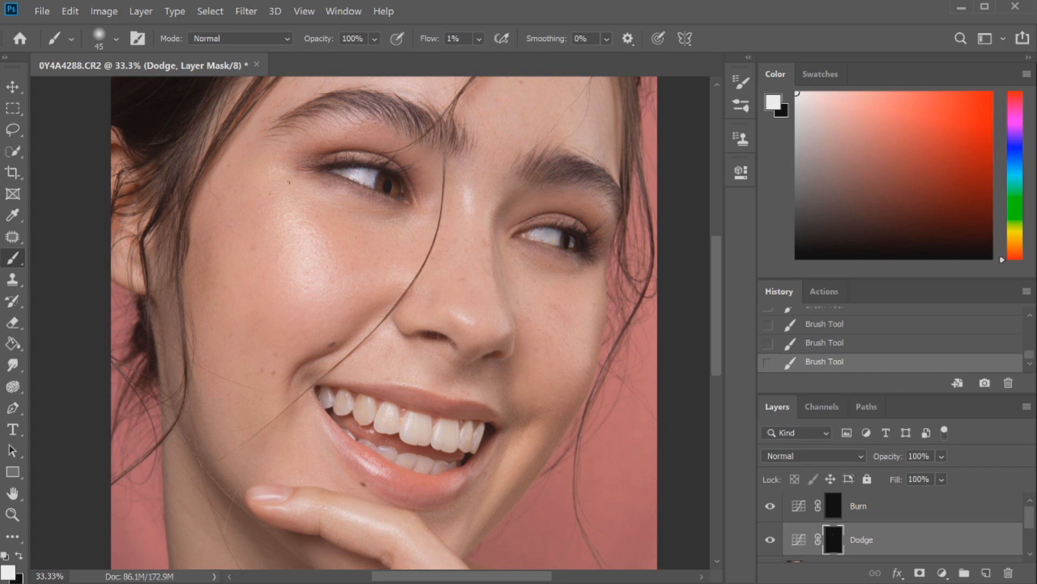
# - Enlarge the brush to 80 px and brighten dark patches on both cheeks and above the upper lip on the Dodge mask
pyautogui.press(']')
pyautogui.press(']')
pyautogui.press(']')
pyautogui.press(']')
pyautogui.moveTo(524, 253); pyautogui.dragTo(549, 304)
pyautogui.moveTo(209, 290); pyautogui.dragTo(235, 269)
pyautogui.moveTo(257, 301)
pyautogui.mouseDown()
pyautogui.moveTo(246, 345)
pyautogui.moveTo(265, 319)
pyautogui.moveTo(286, 315)
pyautogui.moveTo(268, 324)
pyautogui.moveTo(279, 351)
pyautogui.moveTo(285, 333)
pyautogui.moveTo(275, 351)
pyautogui.moveTo(301, 334)
pyautogui.moveTo(286, 355)
pyautogui.moveTo(301, 348)
pyautogui.moveTo(316, 319)
pyautogui.moveTo(304, 336)
pyautogui.moveTo(317, 336)
pyautogui.moveTo(290, 327)
pyautogui.mouseUp()
pyautogui.moveTo(386, 344); pyautogui.dragTo(399, 364)
# - Brighten remaining uneven skin patches around the eyes and across the face on the Dodge mask with the 80 px brush
pyautogui.scroll(3, 558, 304)
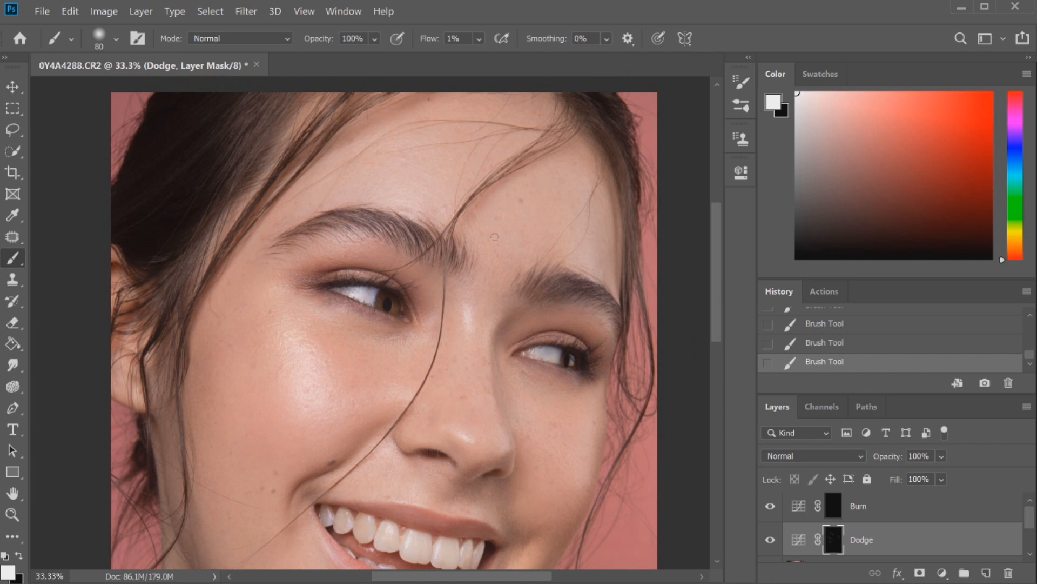
pyautogui.moveTo(371, 253); pyautogui.dragTo(397, 258)
pyautogui.scroll(2, 457, 176)
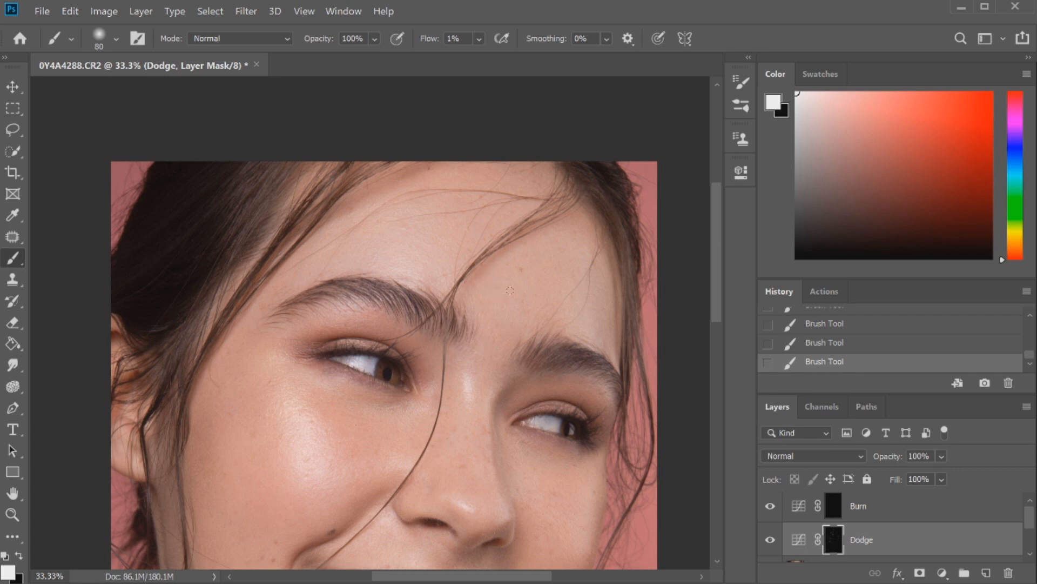
pyautogui.moveTo(716, 266); pyautogui.dragTo(708, 324)
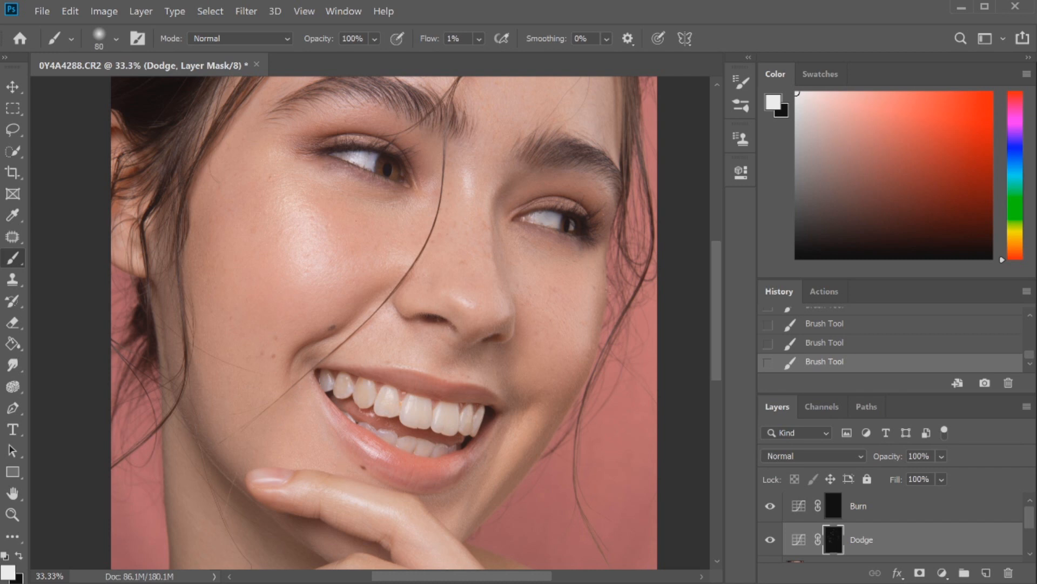
pyautogui.scroll(2, 439, 311)
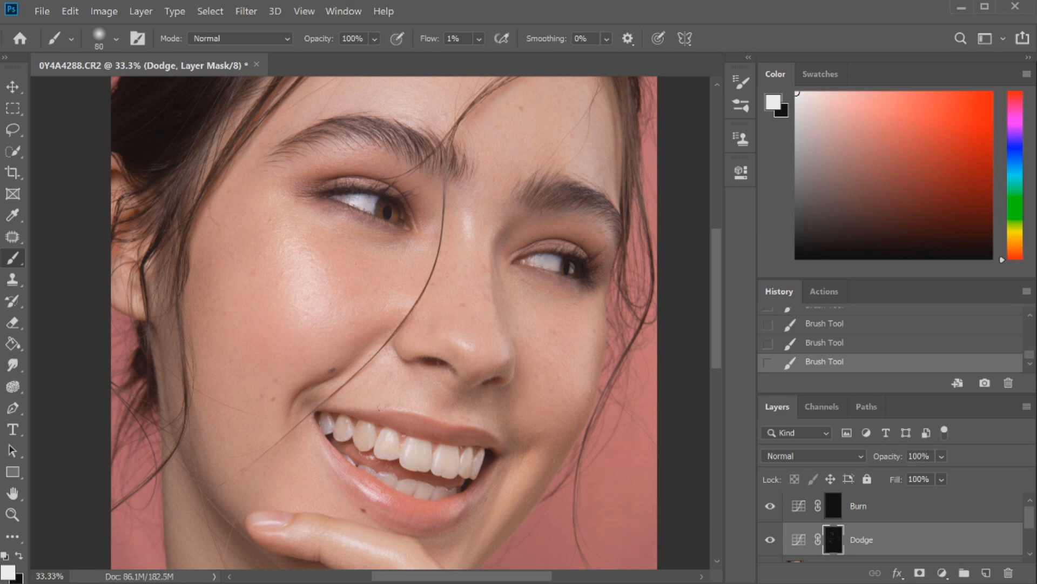
pyautogui.scroll(-3, 668, 270)
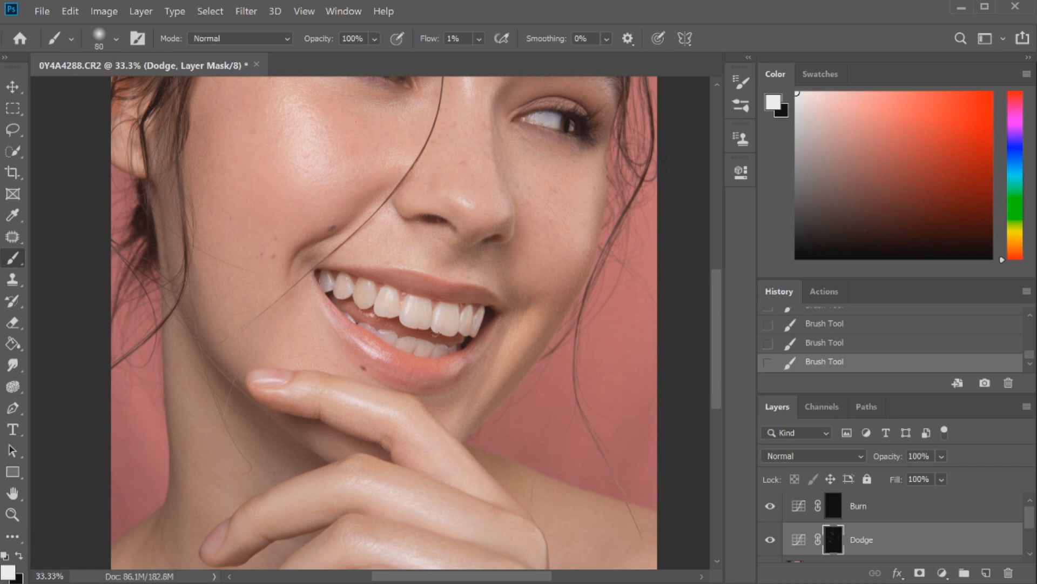
pyautogui.scroll(2, 713, 300)
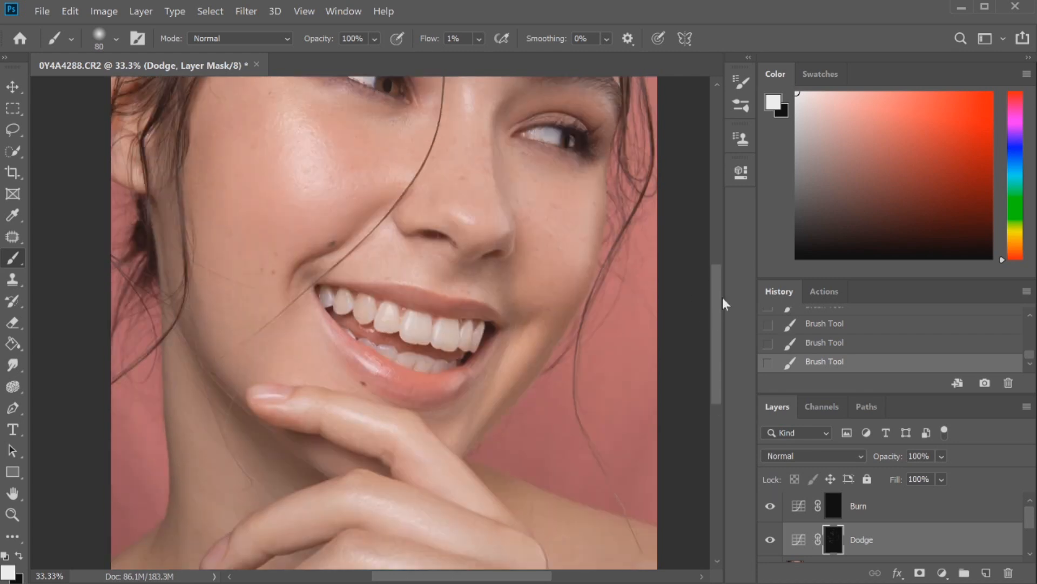
# - Target the Burn layer's mask and darken overly bright skin patches across the face with a 100 px brush
pyautogui.click(851, 505)
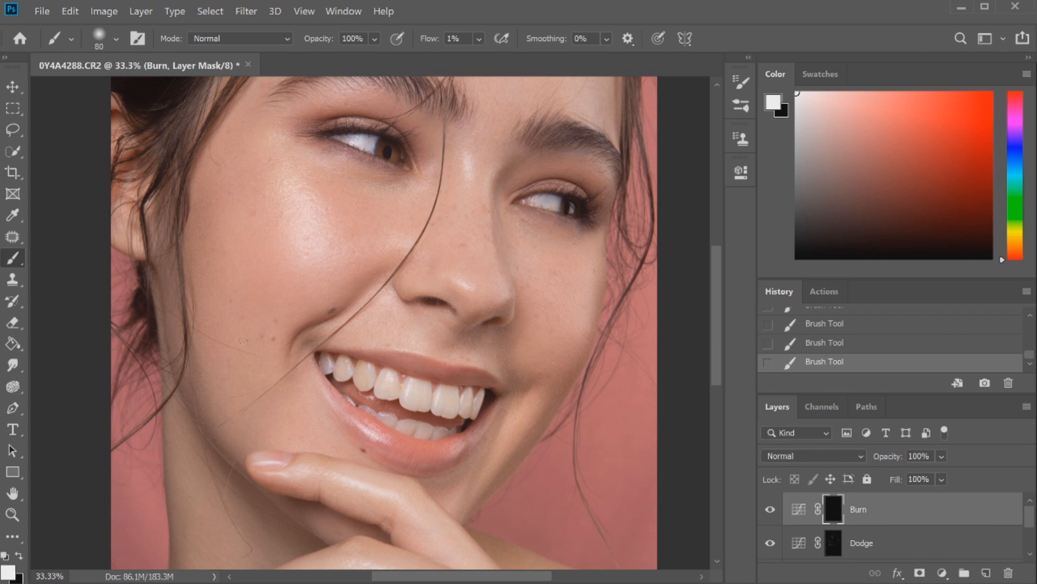
pyautogui.press(']')
pyautogui.press(']')
pyautogui.scroll(-3, 716, 285)
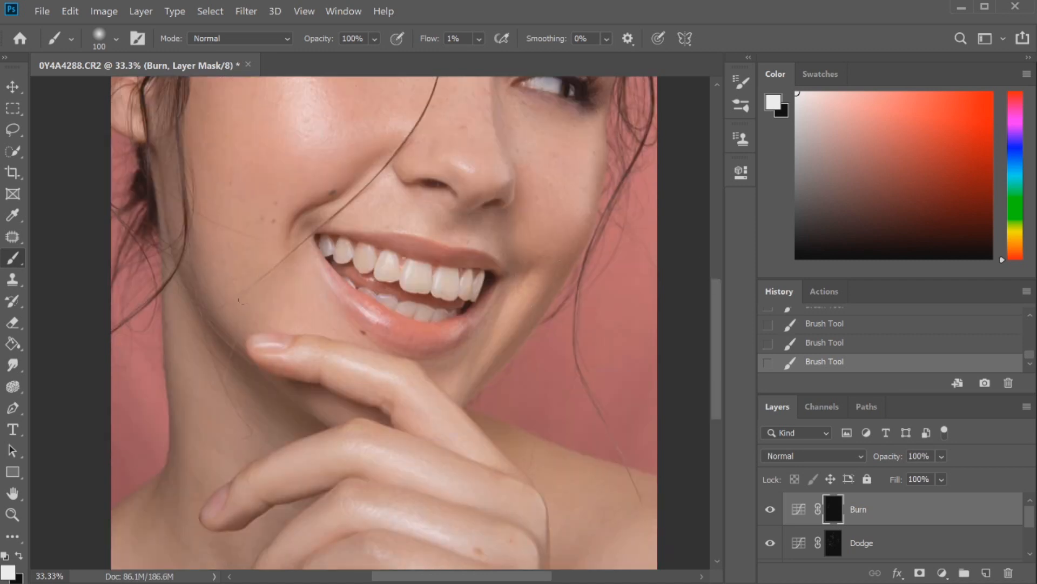
pyautogui.scroll(7, 681, 232)
pyautogui.scroll(-9, 590, 206)
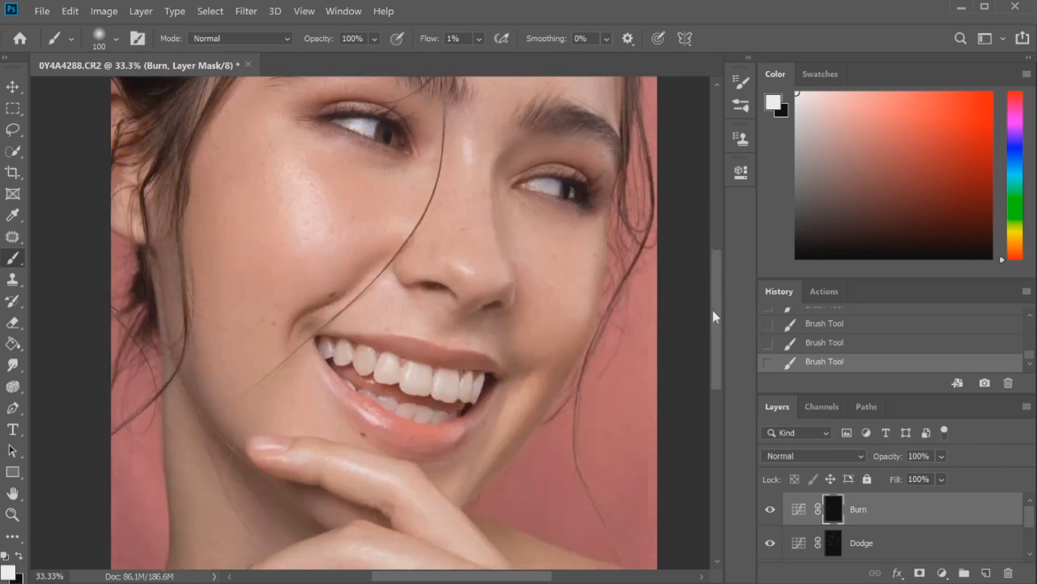
# - Return to the Dodge layer and brighten broader dark skin areas with a 175 px brush
pyautogui.click(859, 545)
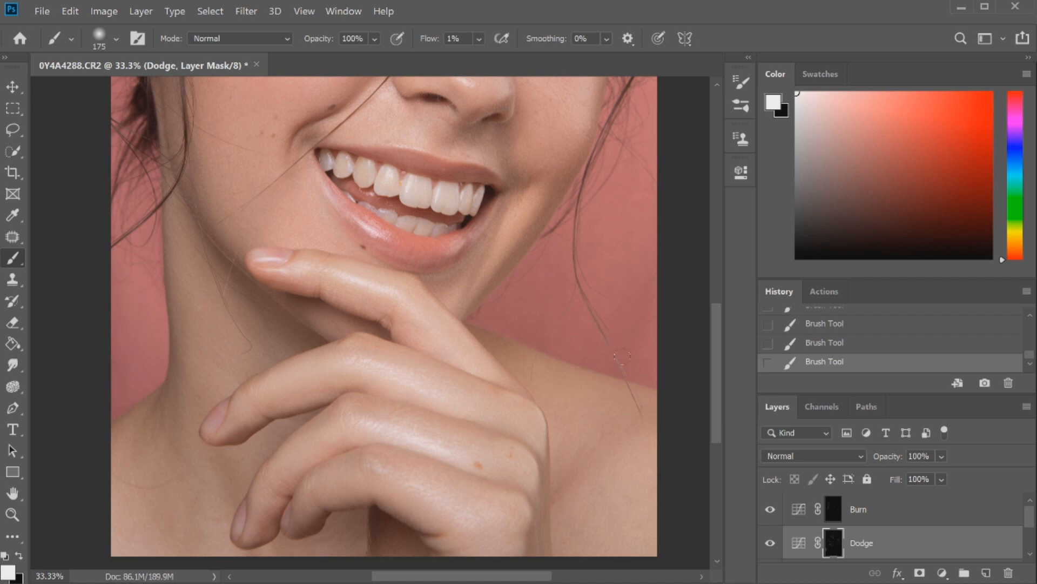
pyautogui.scroll(2, 622, 356)
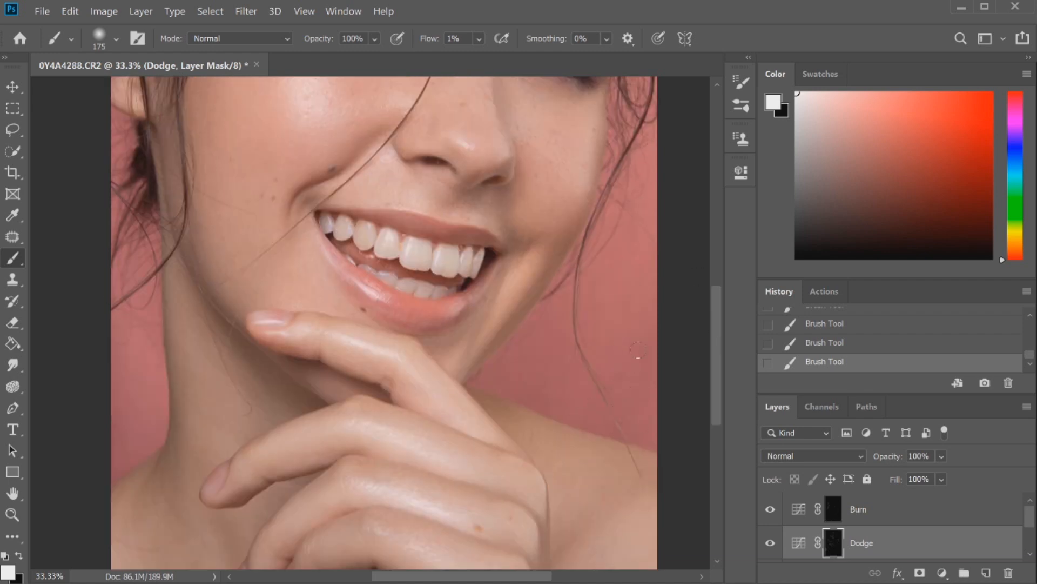
pyautogui.scroll(2, 706, 365)
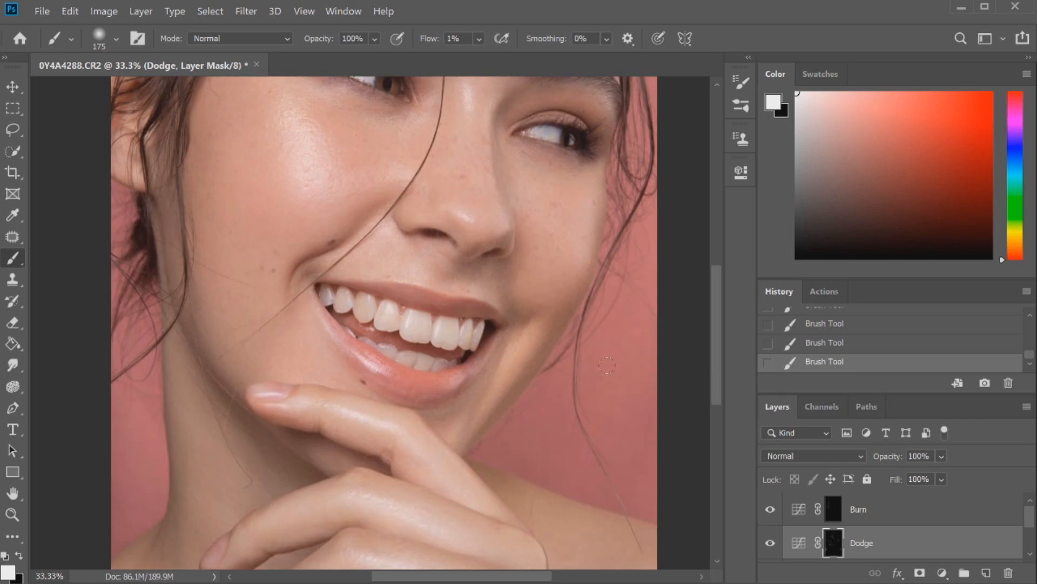
pyautogui.hotkey('ctrl', '-')
pyautogui.hotkey('ctrl', '-')
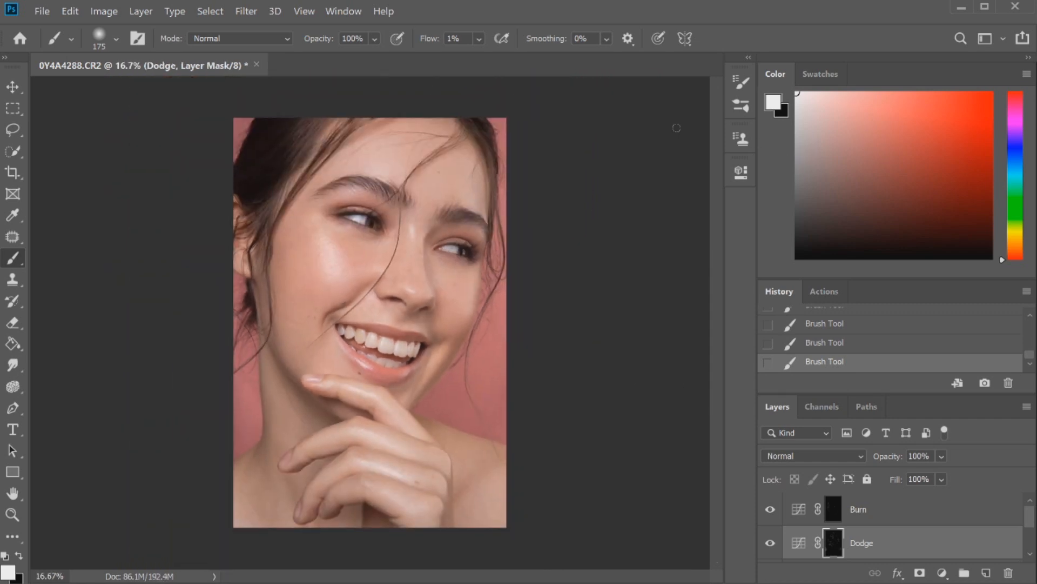
# - Save a history snapshot of the dodge and burn result, compare it with the original image, and go back to the original state
pyautogui.click(984, 385)
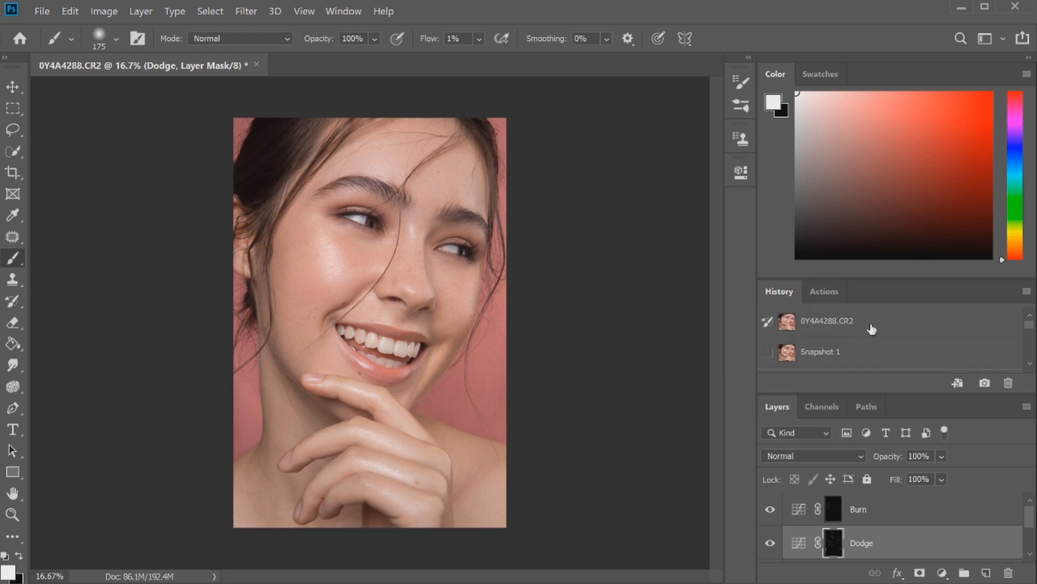
pyautogui.click(870, 324)
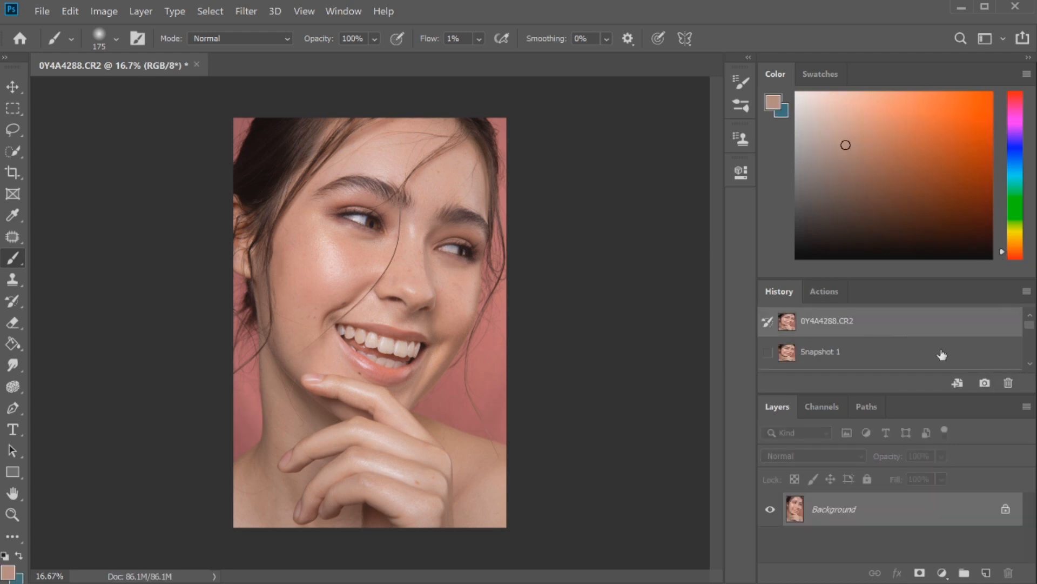
pyautogui.click(923, 355)
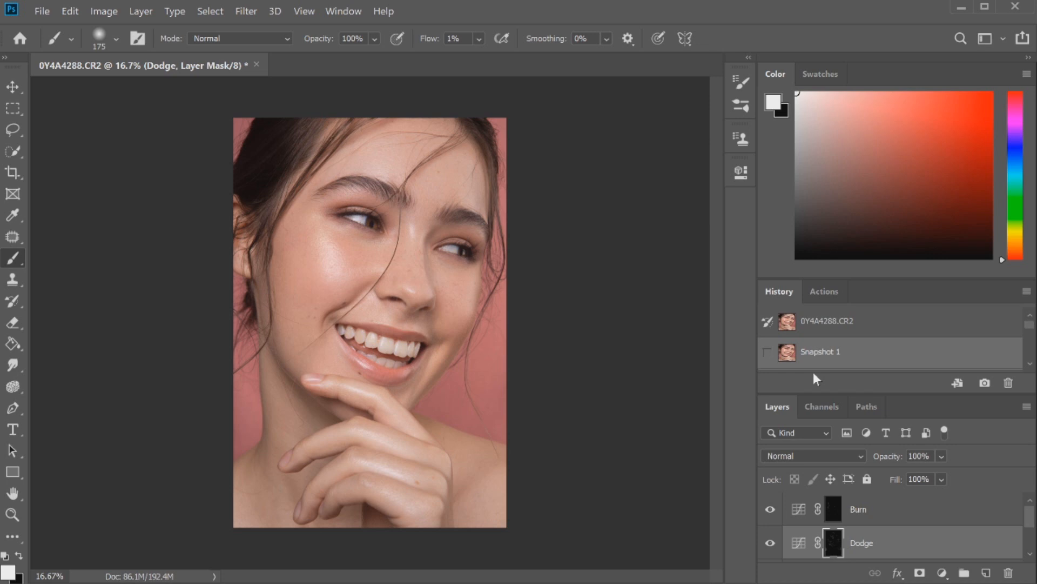
pyautogui.click(816, 322)
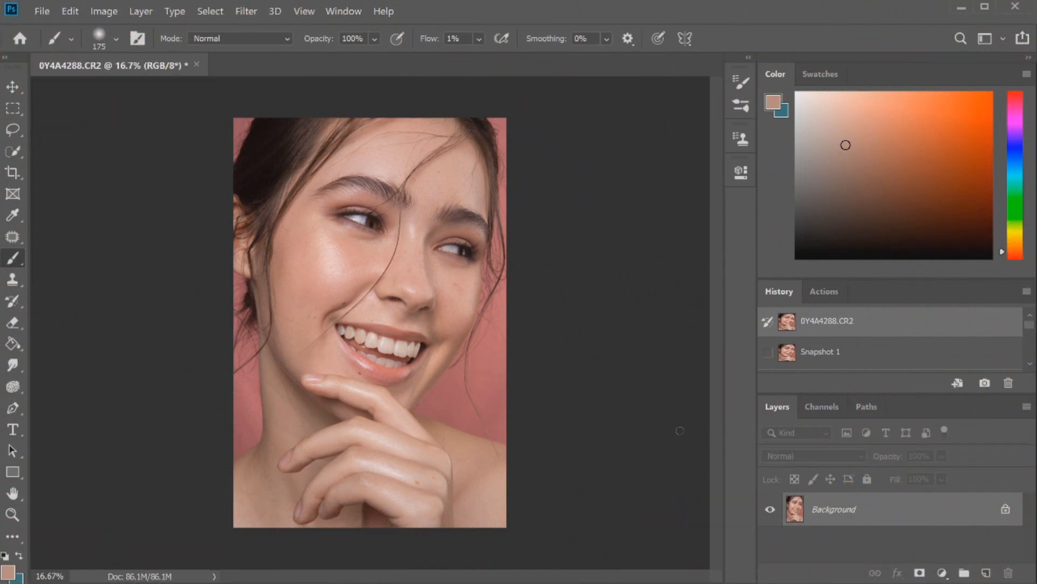
# - Duplicate the Background layer for retouching the stray hairs beside the jaw
pyautogui.click(12, 513)
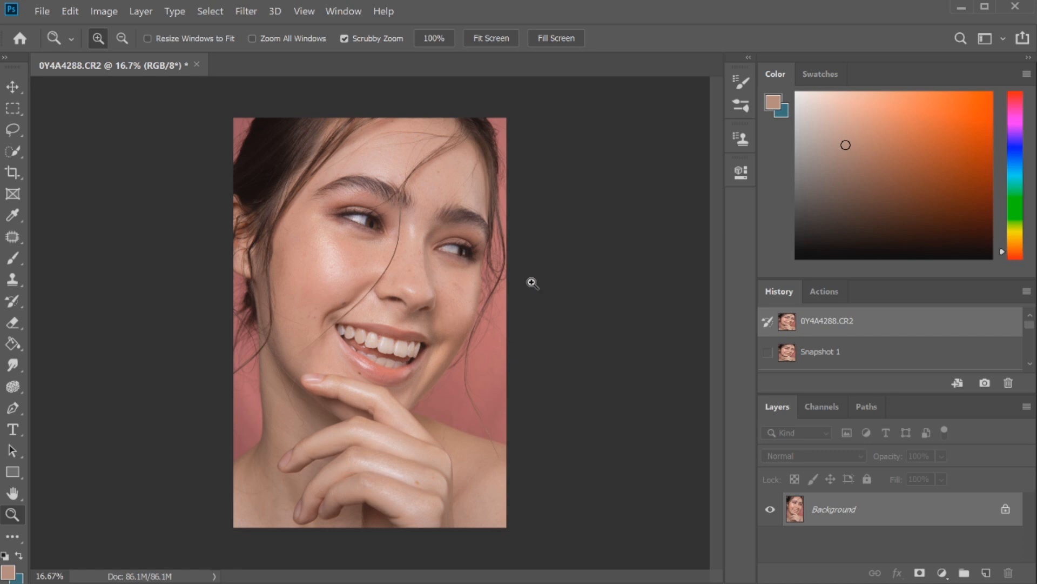
pyautogui.click(496, 367)
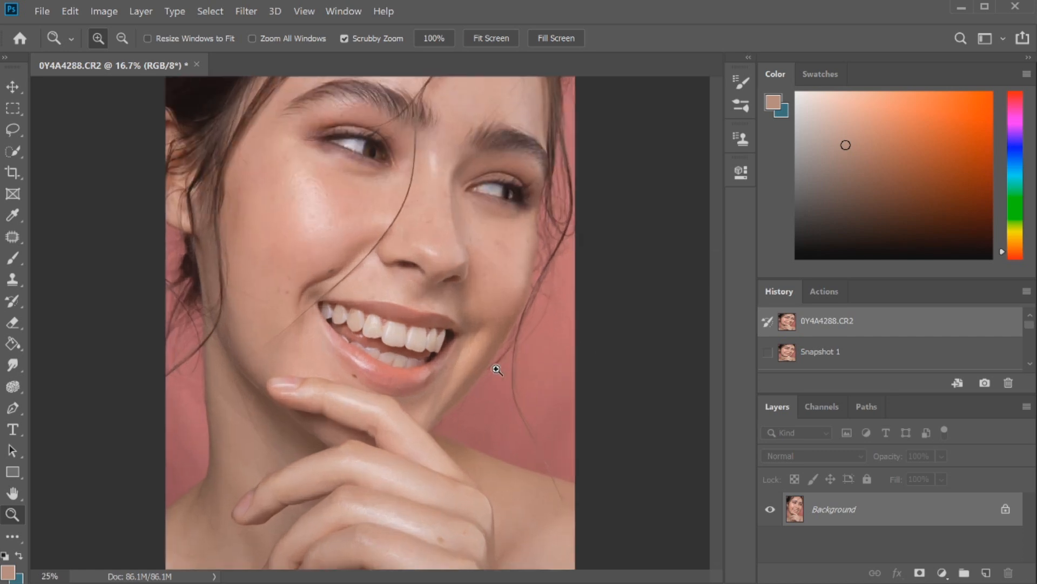
pyautogui.click(622, 258)
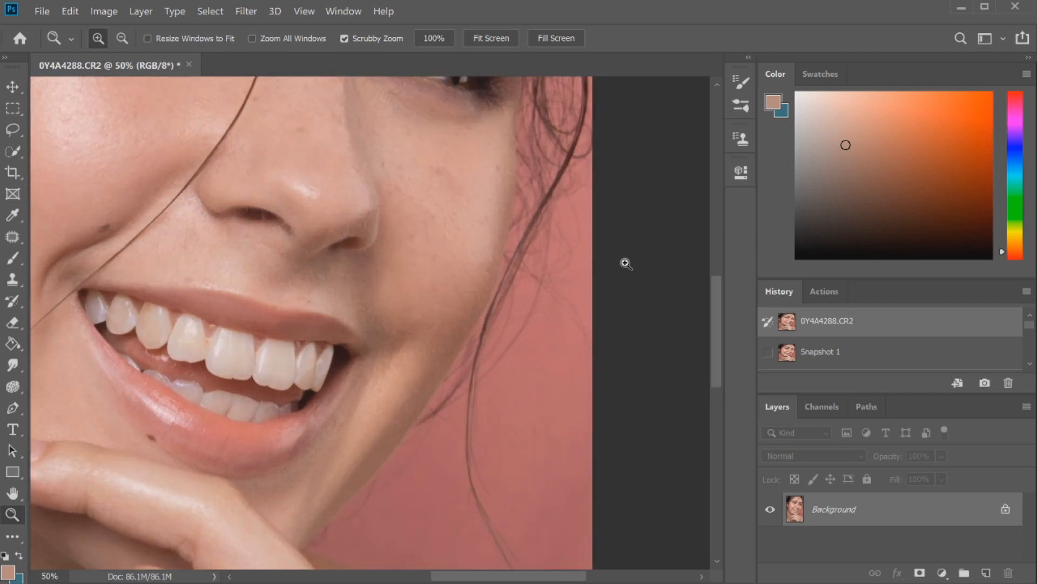
pyautogui.moveTo(903, 513); pyautogui.dragTo(986, 572)
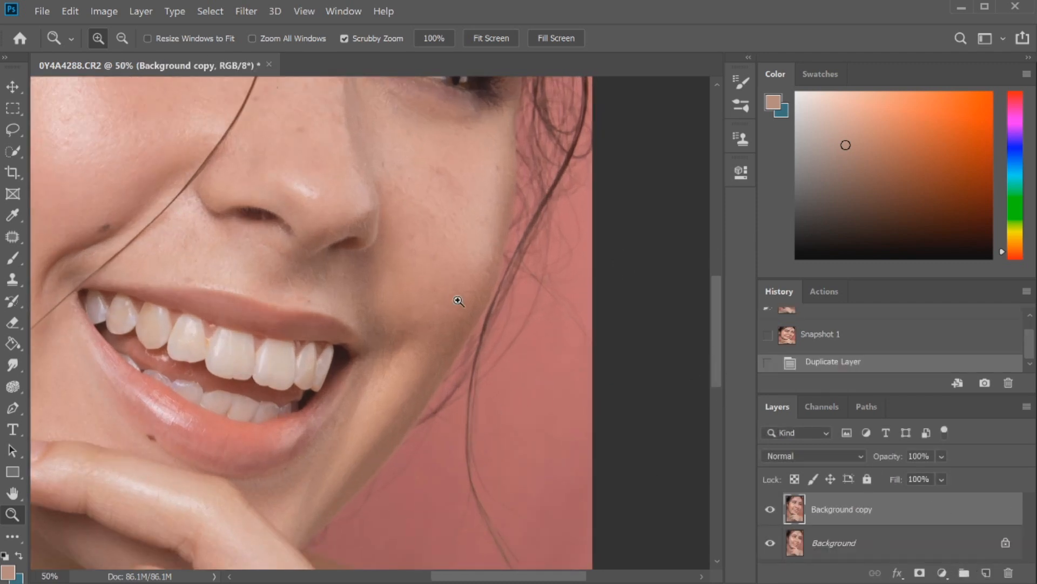
# - Switch to the Spot Healing Brush and set its size to 35 px
pyautogui.click(12, 237)
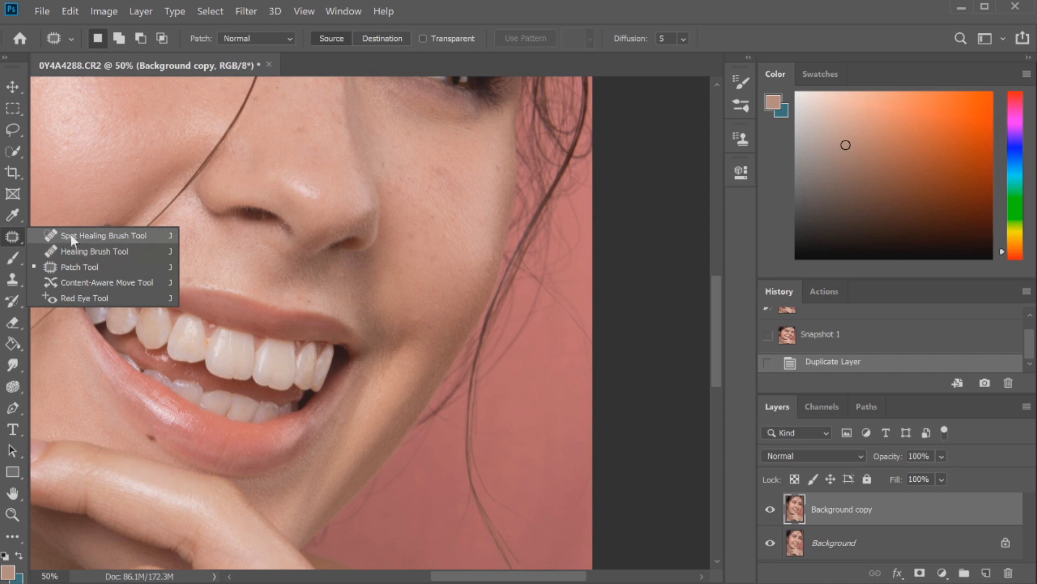
pyautogui.click(71, 238)
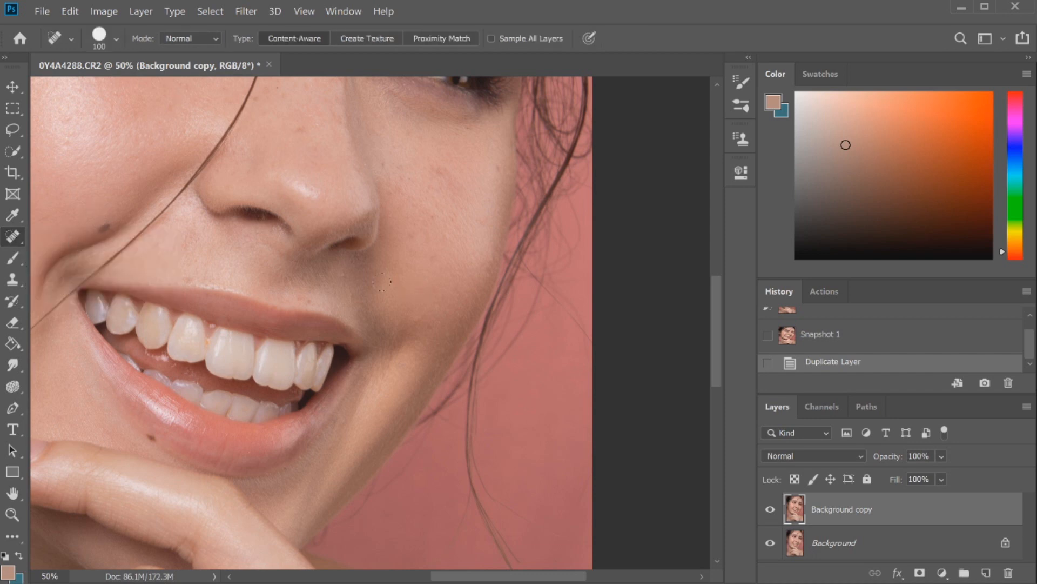
pyautogui.press('[')
pyautogui.press('[')
pyautogui.press('[')
pyautogui.press('[')
pyautogui.press('[')
pyautogui.press(']')
# - Remove the fine stray hairs on the pink background along the lower jawline, and check the healing brush's tip options
pyautogui.moveTo(434, 415)
pyautogui.mouseDown()
pyautogui.moveTo(406, 468)
pyautogui.moveTo(371, 494)
pyautogui.mouseUp()
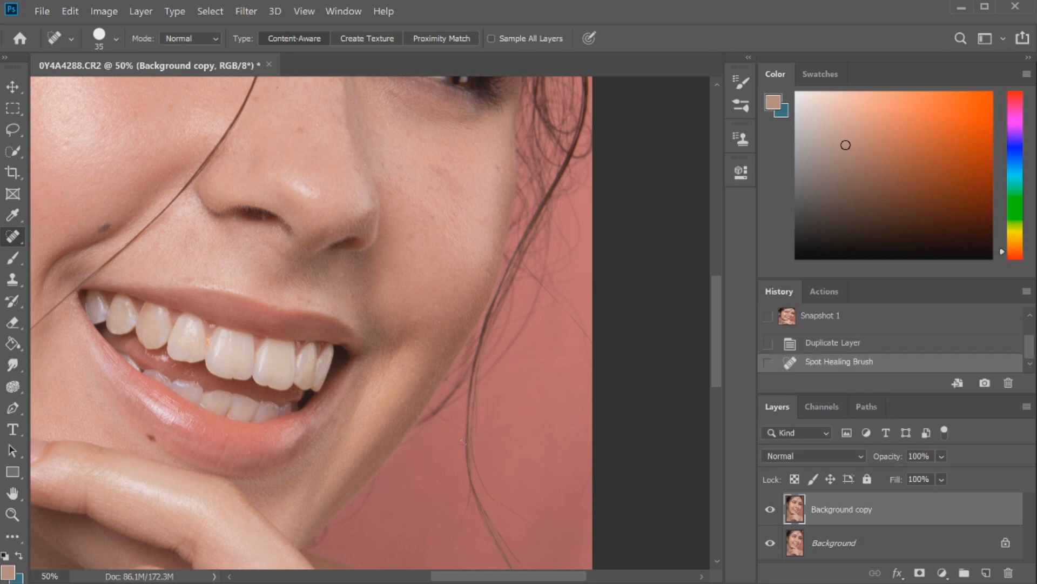
pyautogui.moveTo(431, 422); pyautogui.dragTo(403, 444)
pyautogui.moveTo(376, 484)
pyautogui.mouseDown()
pyautogui.moveTo(331, 527)
pyautogui.moveTo(375, 482)
pyautogui.moveTo(359, 509)
pyautogui.moveTo(381, 469)
pyautogui.mouseUp()
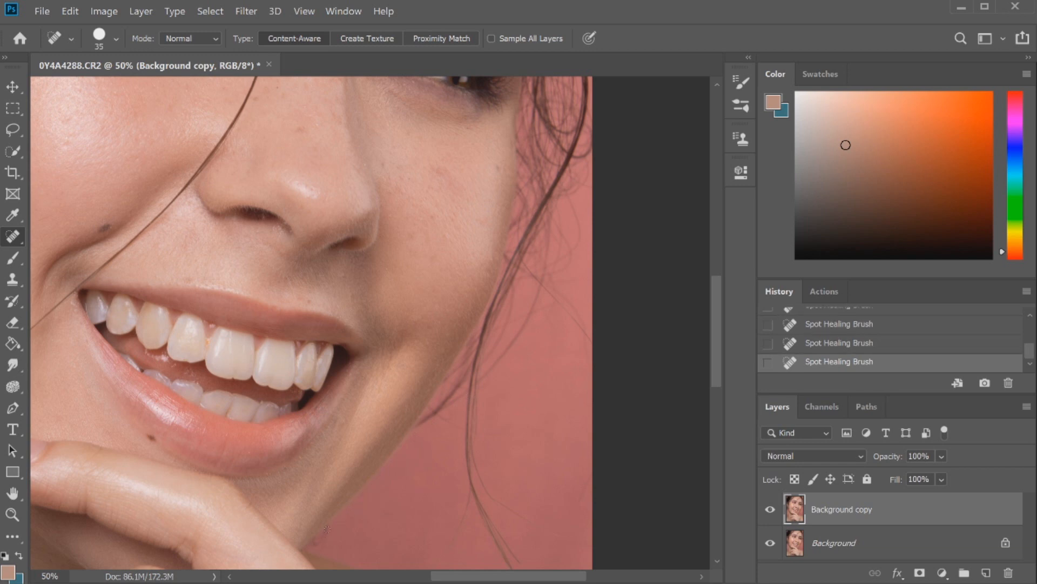
pyautogui.moveTo(326, 529); pyautogui.dragTo(316, 545)
pyautogui.click(115, 38)
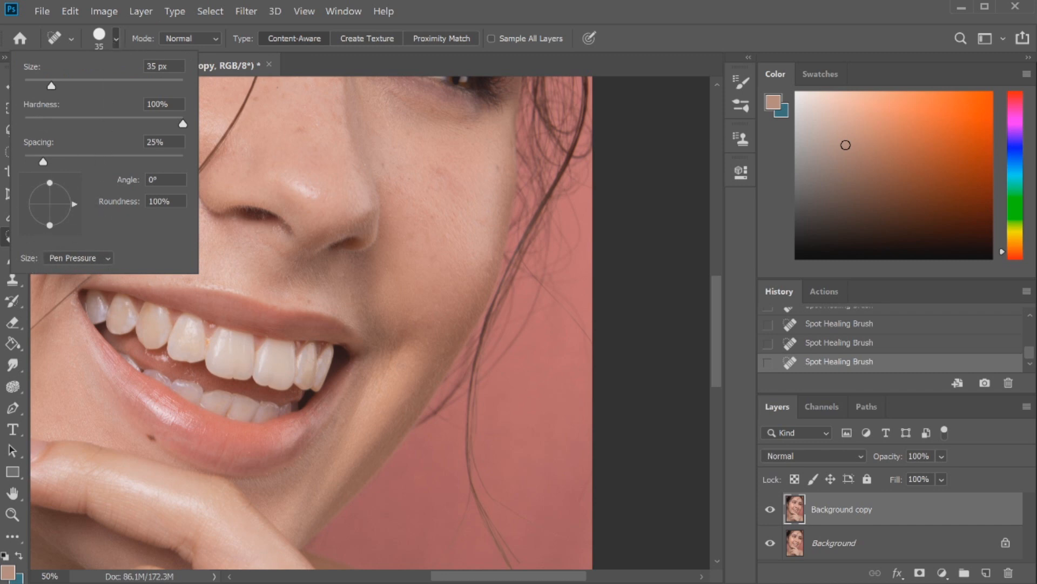
pyautogui.click(118, 40)
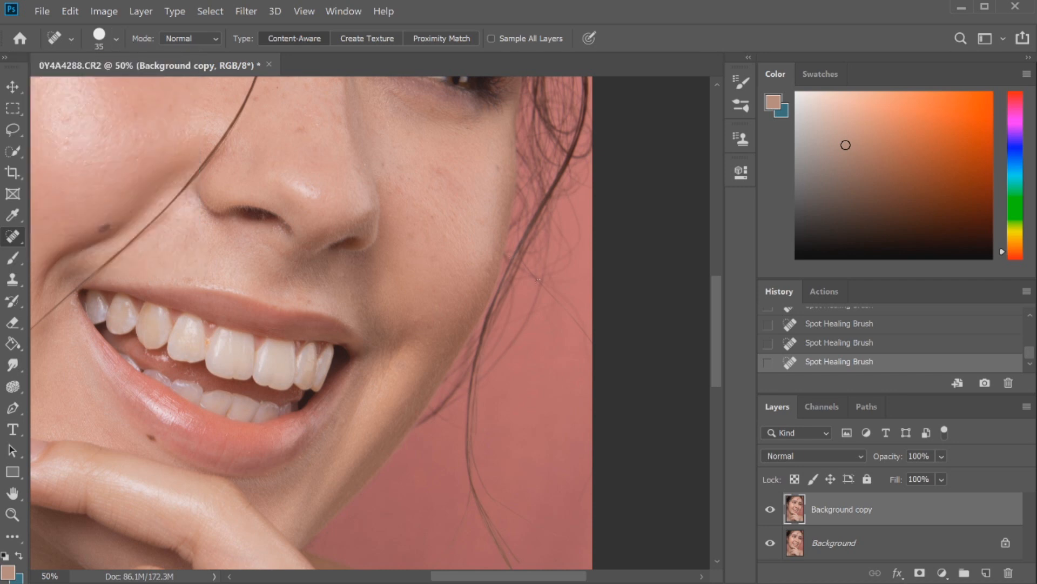
# - Remove the fine stray hairs crossing the pink background beside the cheek and around the long hanging strand
pyautogui.moveTo(718, 326); pyautogui.dragTo(719, 302)
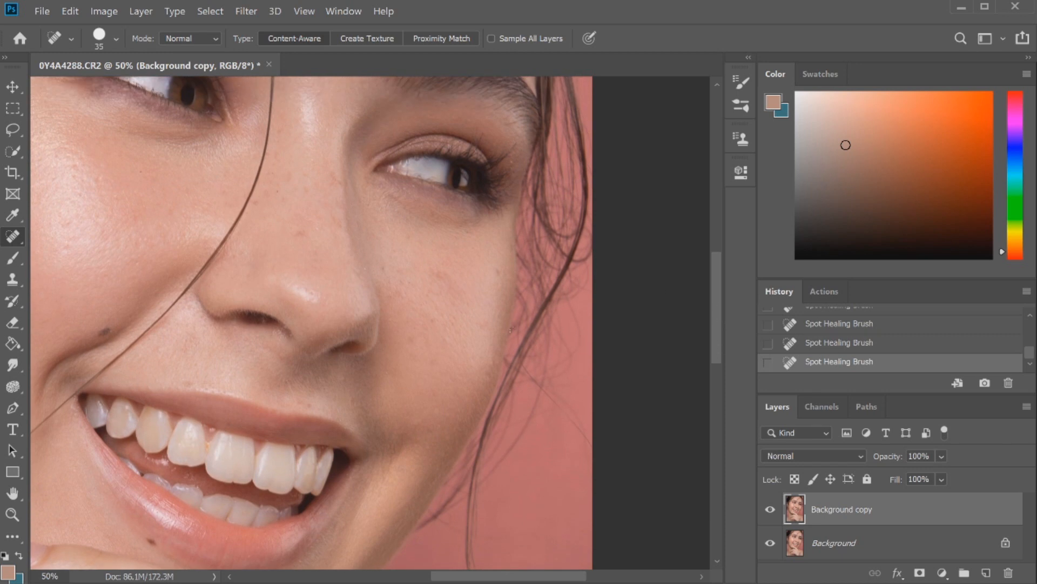
pyautogui.moveTo(522, 356); pyautogui.dragTo(589, 444)
pyautogui.moveTo(493, 435)
pyautogui.mouseDown()
pyautogui.moveTo(554, 403)
pyautogui.moveTo(581, 307)
pyautogui.mouseUp()
pyautogui.moveTo(534, 381)
pyautogui.mouseDown()
pyautogui.moveTo(589, 451)
pyautogui.moveTo(543, 391)
pyautogui.mouseUp()
pyautogui.moveTo(539, 441); pyautogui.dragTo(555, 398)
pyautogui.moveTo(548, 394)
pyautogui.mouseDown()
pyautogui.moveTo(559, 351)
pyautogui.moveTo(549, 376)
pyautogui.moveTo(579, 383)
pyautogui.moveTo(581, 344)
pyautogui.moveTo(563, 343)
pyautogui.moveTo(555, 376)
pyautogui.moveTo(530, 381)
pyautogui.moveTo(566, 346)
pyautogui.mouseUp()
# - Remove the stray hair on the pink background next to the hairline near the image's upper edge
pyautogui.scroll(3, 594, 313)
pyautogui.scroll(6, 614, 301)
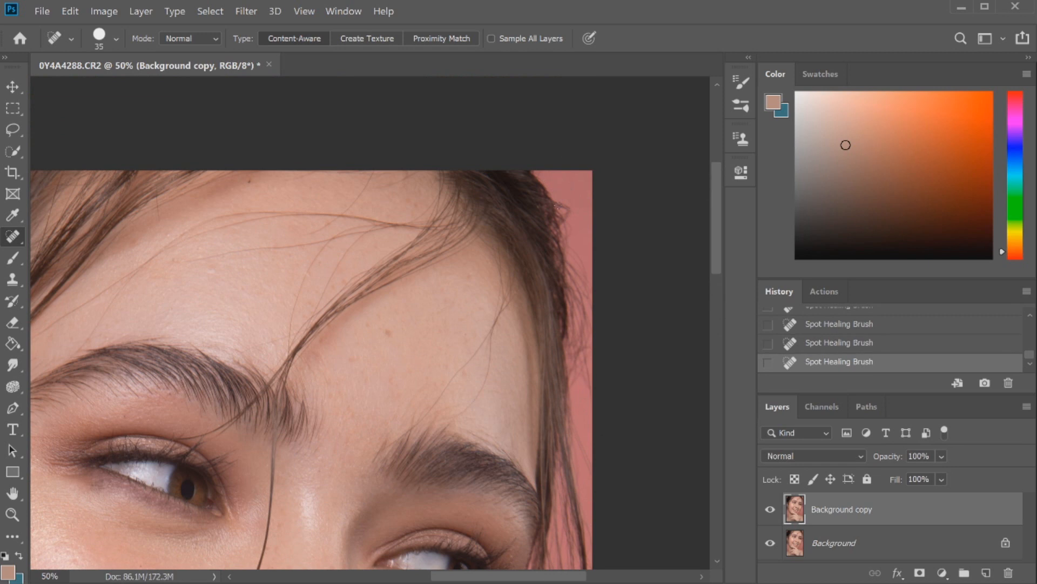
pyautogui.moveTo(563, 219)
pyautogui.mouseDown()
pyautogui.moveTo(559, 204)
pyautogui.moveTo(569, 212)
pyautogui.mouseUp()
pyautogui.scroll(-10, 576, 262)
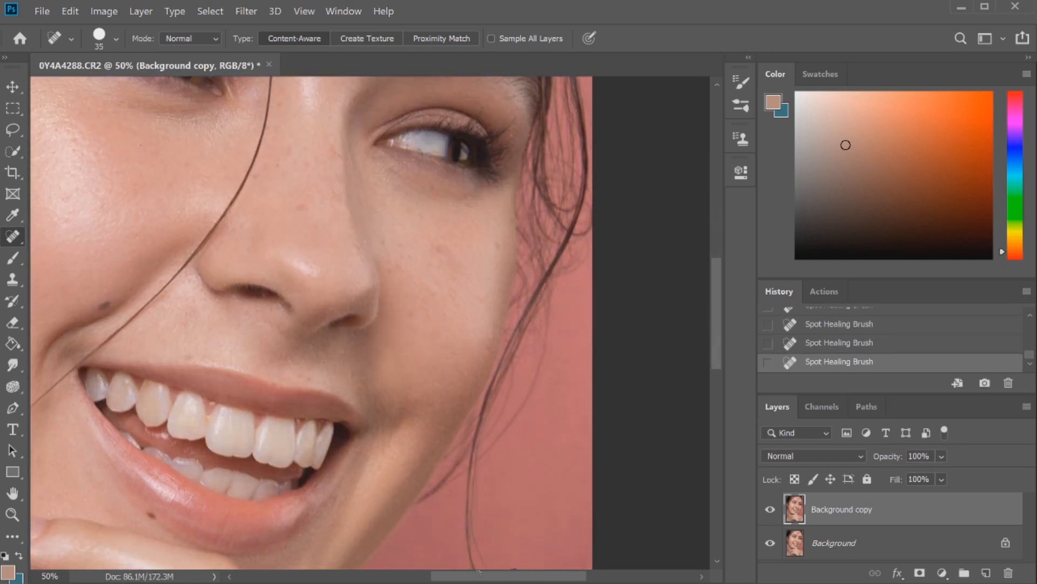
# - Remove the fine stray hairs on the pink background beside the neck, just below the dark hair ends, with the Spot Healing Brush
pyautogui.hscroll(-10, 366, 560)
pyautogui.scroll(-3, 200, 378)
pyautogui.moveTo(208, 371); pyautogui.dragTo(194, 429)
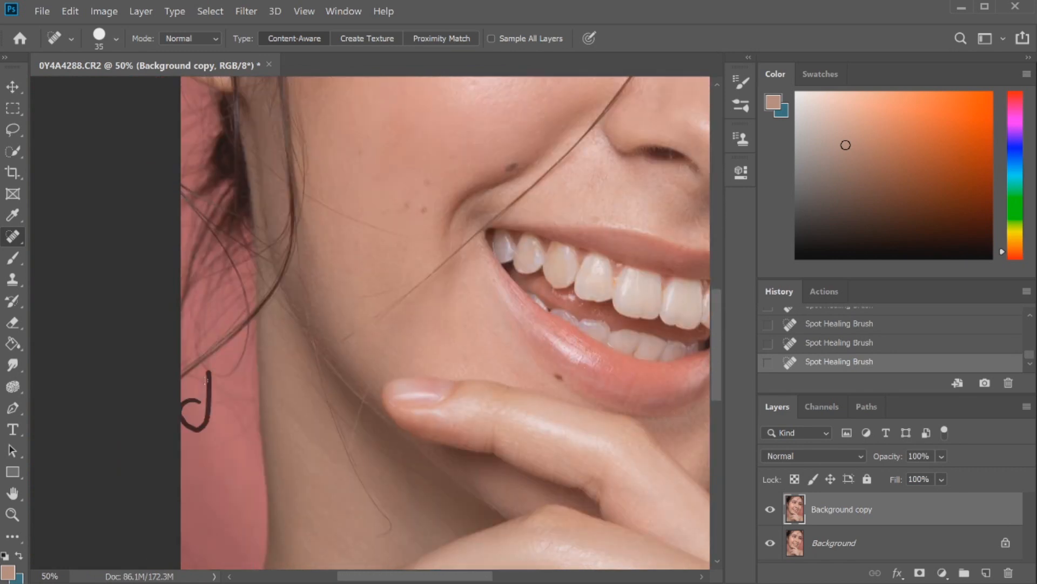
pyautogui.moveTo(192, 378); pyautogui.dragTo(247, 413)
pyautogui.moveTo(211, 390)
pyautogui.mouseDown()
pyautogui.moveTo(209, 415)
pyautogui.moveTo(252, 405)
pyautogui.mouseUp()
pyautogui.moveTo(211, 385); pyautogui.dragTo(254, 448)
pyautogui.moveTo(230, 396); pyautogui.dragTo(257, 398)
pyautogui.moveTo(195, 450); pyautogui.dragTo(255, 413)
pyautogui.moveTo(185, 430); pyautogui.dragTo(254, 396)
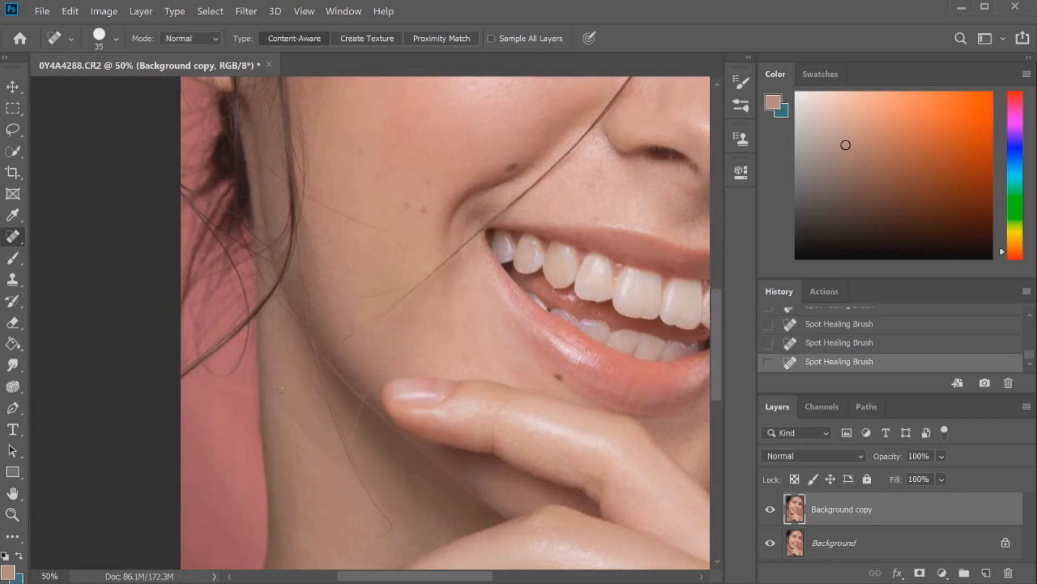
pyautogui.moveTo(243, 434); pyautogui.dragTo(257, 416)
# - Revert to the original image state and examine the hair edges beside the cheek and jawline at 50% zoom
pyautogui.hotkey('ctrl', '-')
pyautogui.hotkey('ctrl', '-')
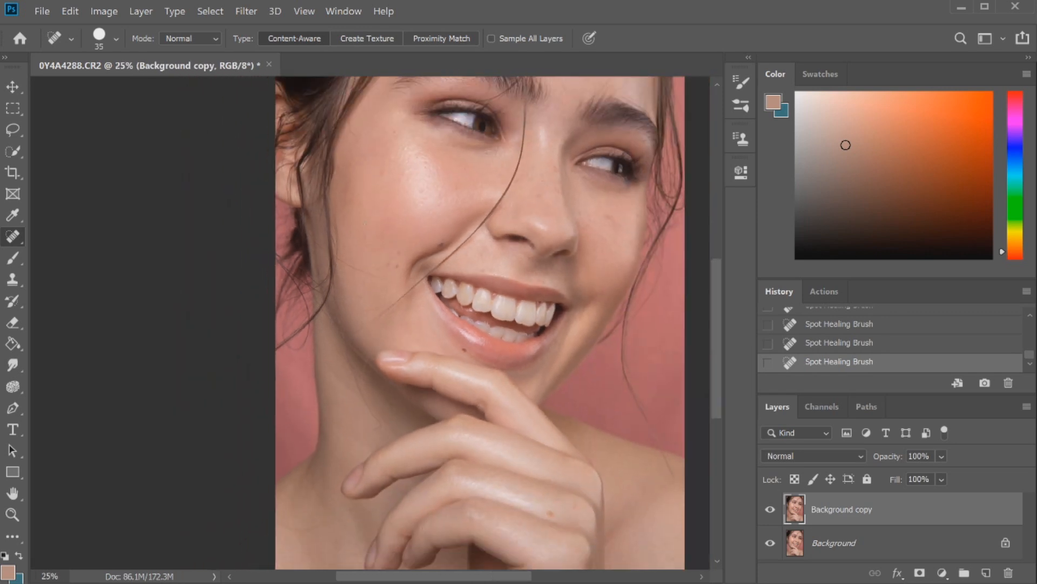
pyautogui.click(13, 514)
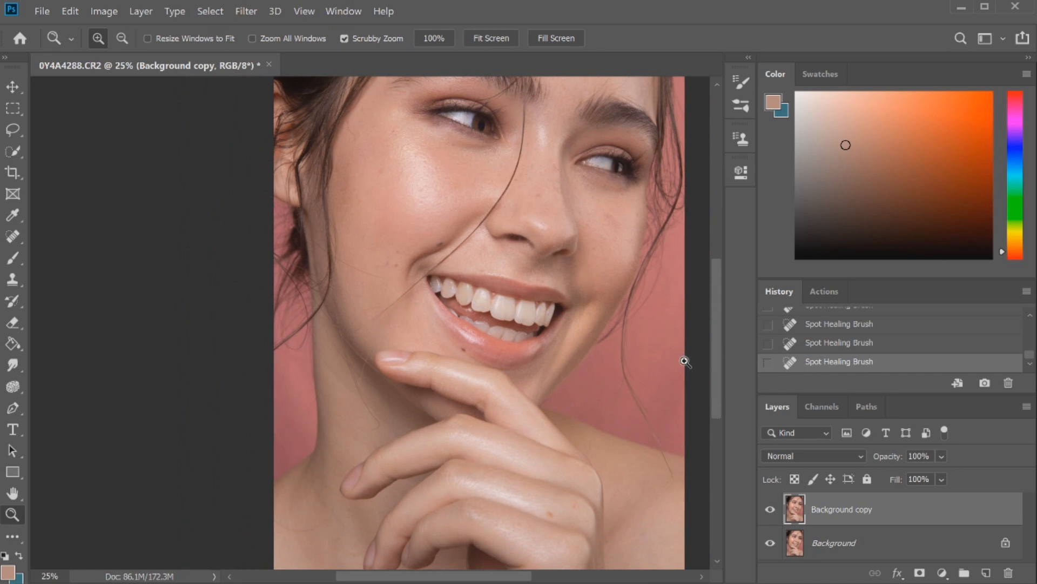
pyautogui.click(680, 361)
pyautogui.moveTo(474, 580); pyautogui.dragTo(521, 580)
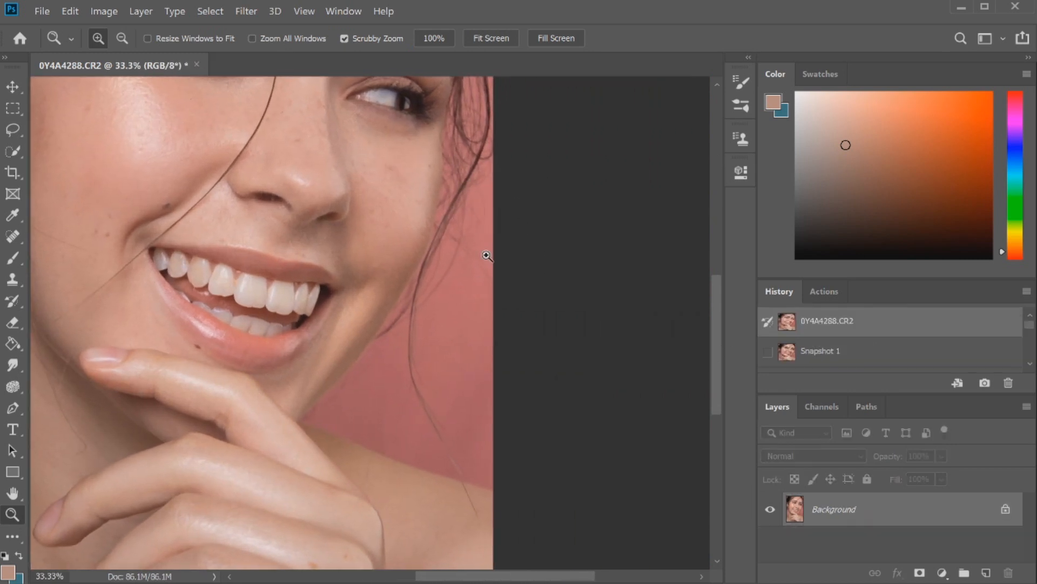
pyautogui.click(487, 255)
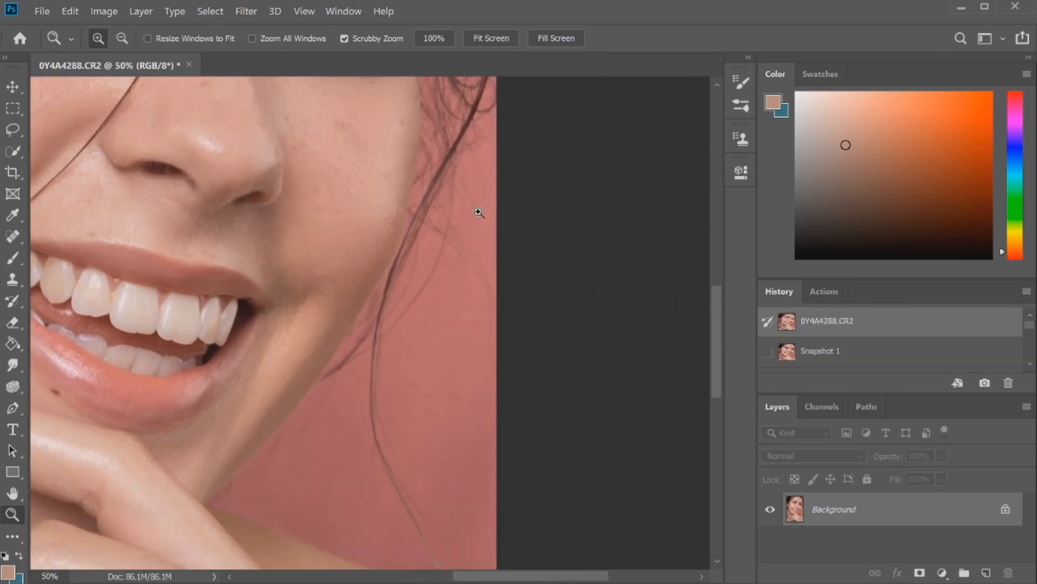
pyautogui.scroll(3, 719, 322)
pyautogui.moveTo(720, 310); pyautogui.dragTo(719, 313)
pyautogui.scroll(-2, 949, 332)
# - Compare the hair cleanup in Snapshot 2 with the original image state in the history
pyautogui.click(949, 336)
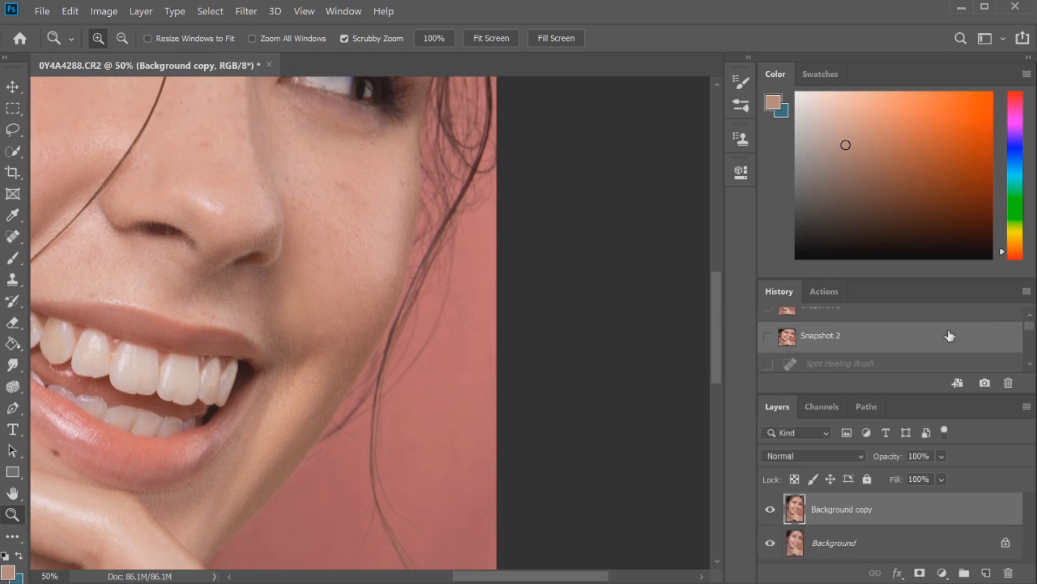
pyautogui.click(1030, 315)
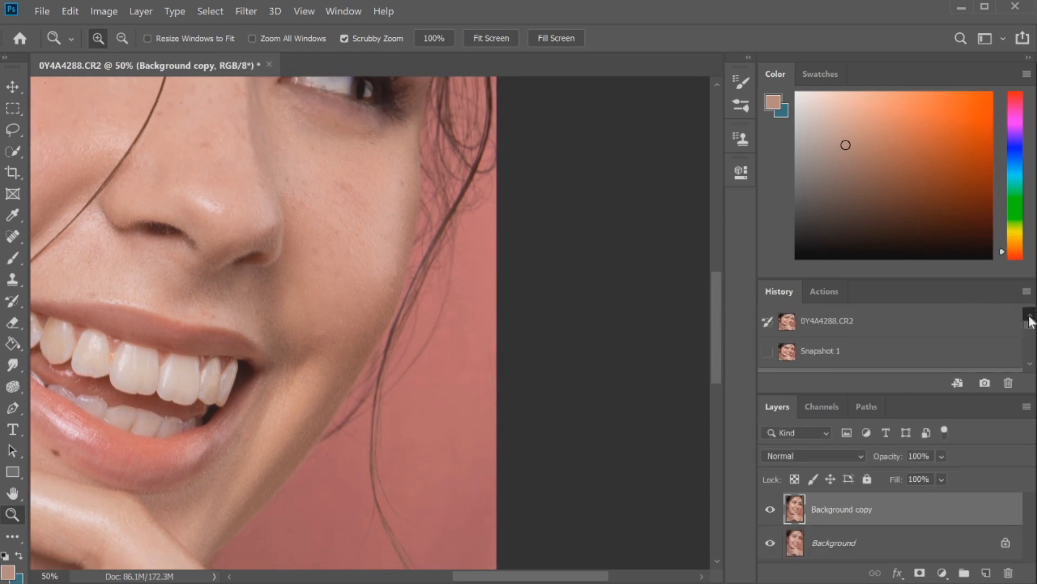
pyautogui.click(951, 324)
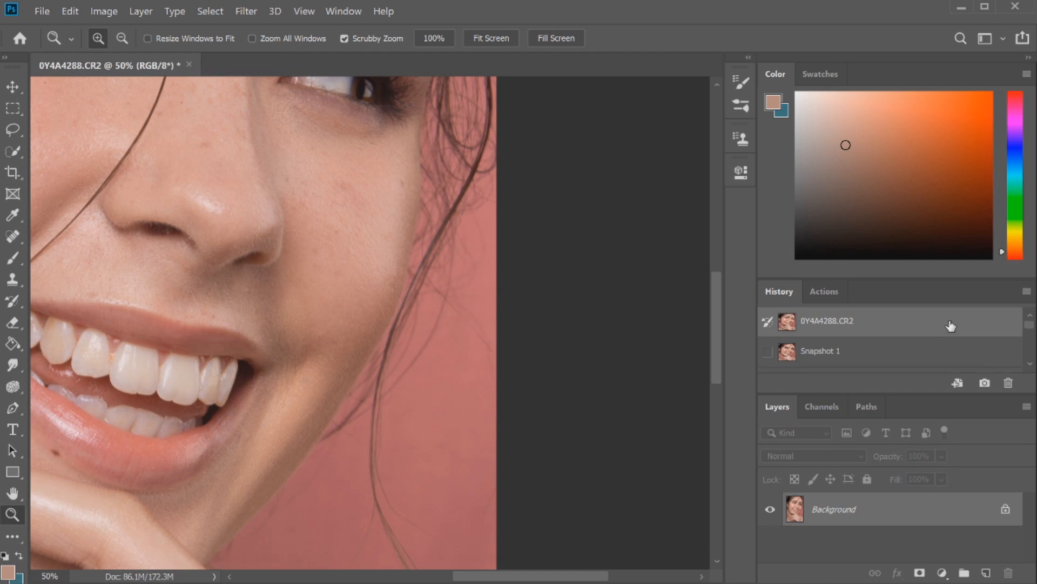
pyautogui.click(1030, 365)
pyautogui.click(971, 326)
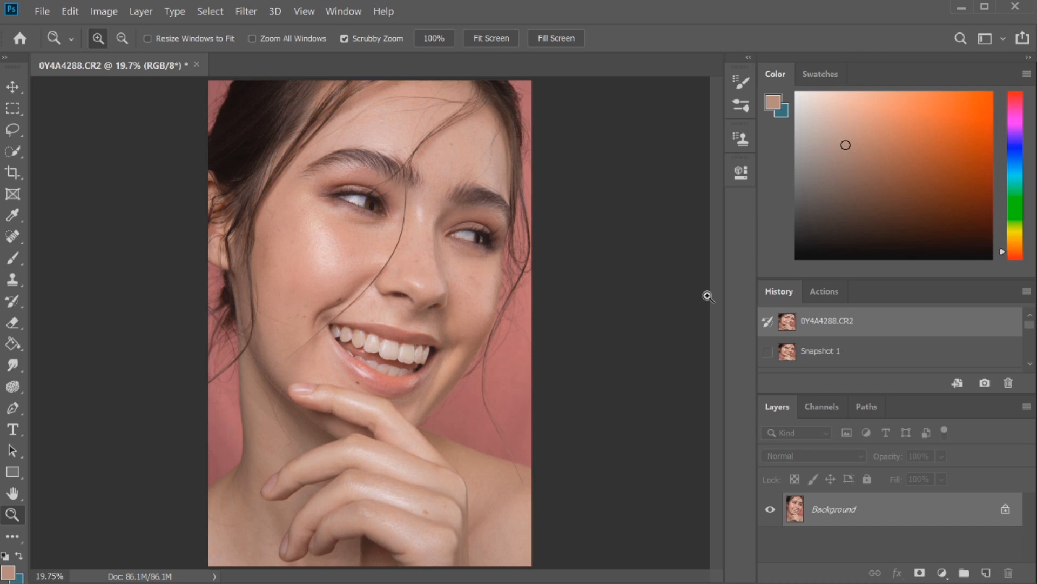
# - Load the luminosity of the RGB composite channel as a selection on the original portrait
pyautogui.click(818, 407)
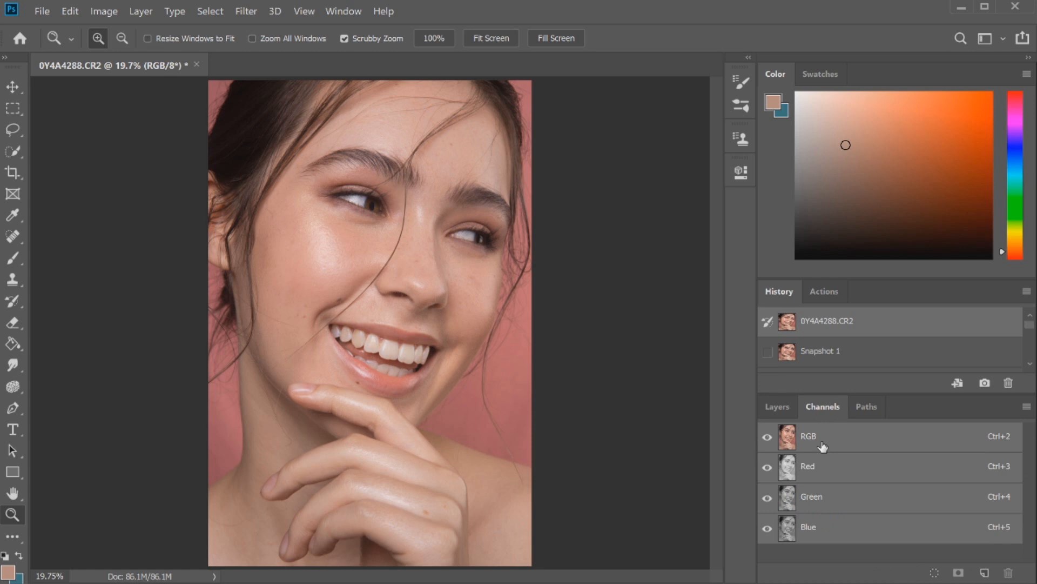
pyautogui.moveTo(822, 447); pyautogui.dragTo(825, 449)
pyautogui.keyDown('ctrl'); pyautogui.click(824, 447); pyautogui.keyUp('ctrl')
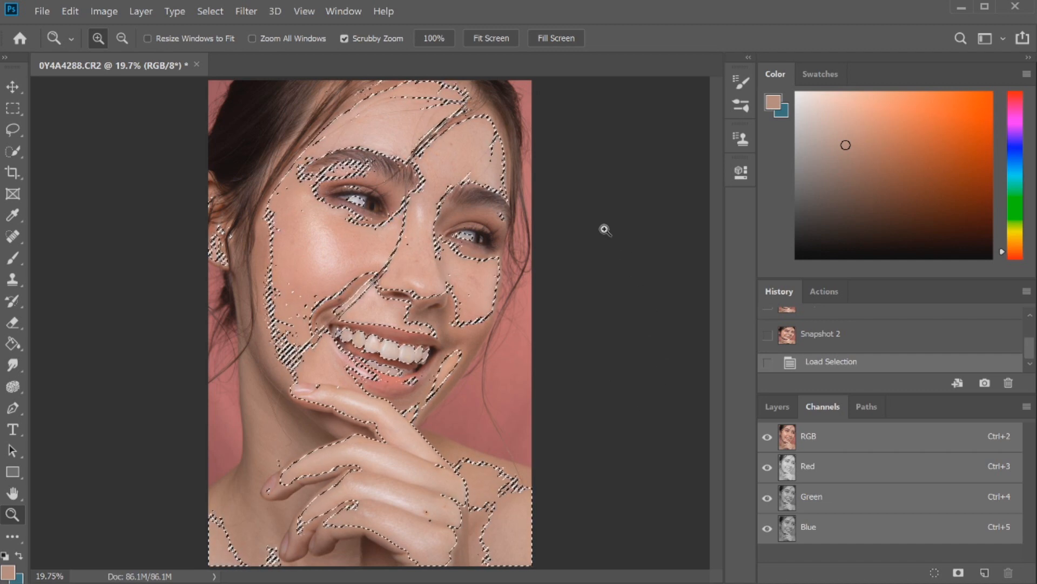
# - Add a Levels adjustment layer masked by the highlight selection and set its white input level to 244
pyautogui.click(778, 412)
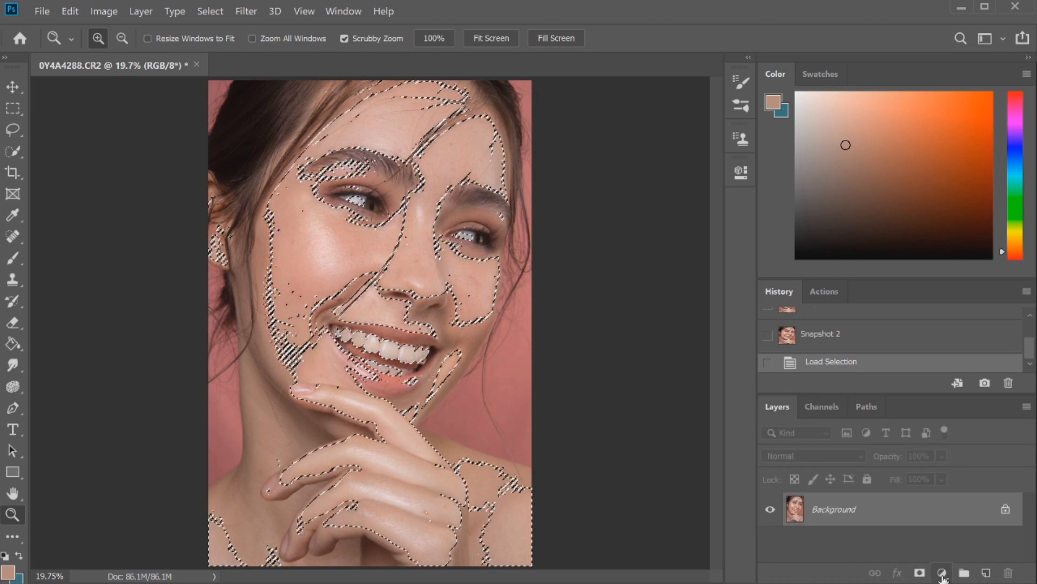
pyautogui.click(942, 573)
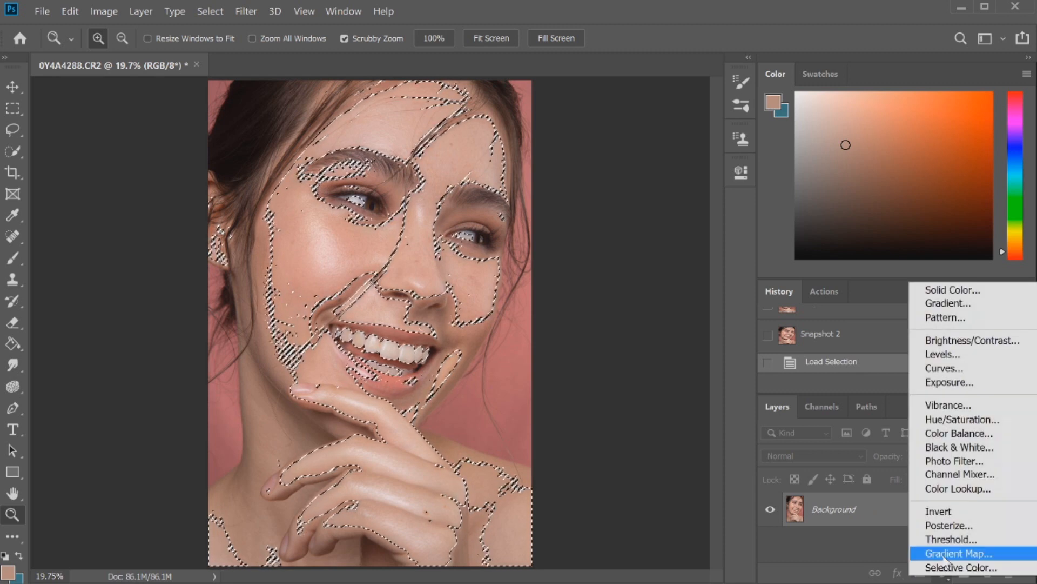
pyautogui.click(953, 354)
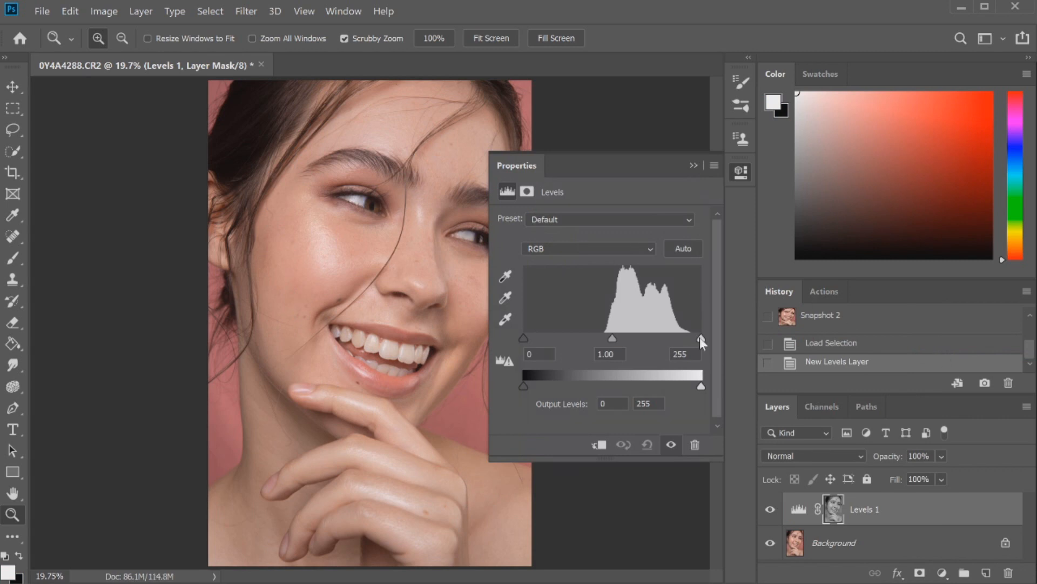
pyautogui.moveTo(701, 337)
pyautogui.mouseDown()
pyautogui.moveTo(682, 336)
pyautogui.moveTo(696, 341)
pyautogui.mouseUp()
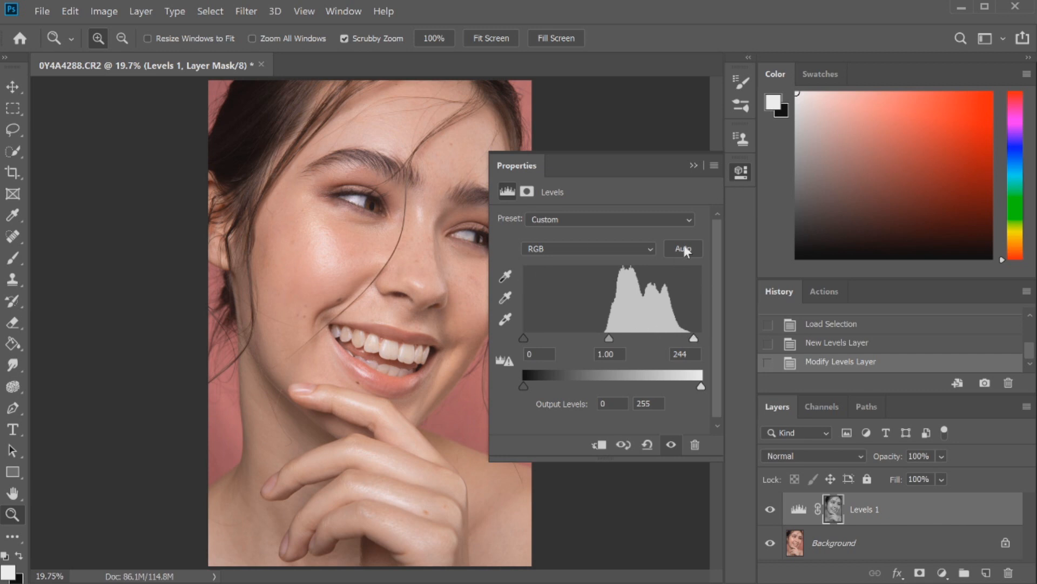
pyautogui.click(740, 180)
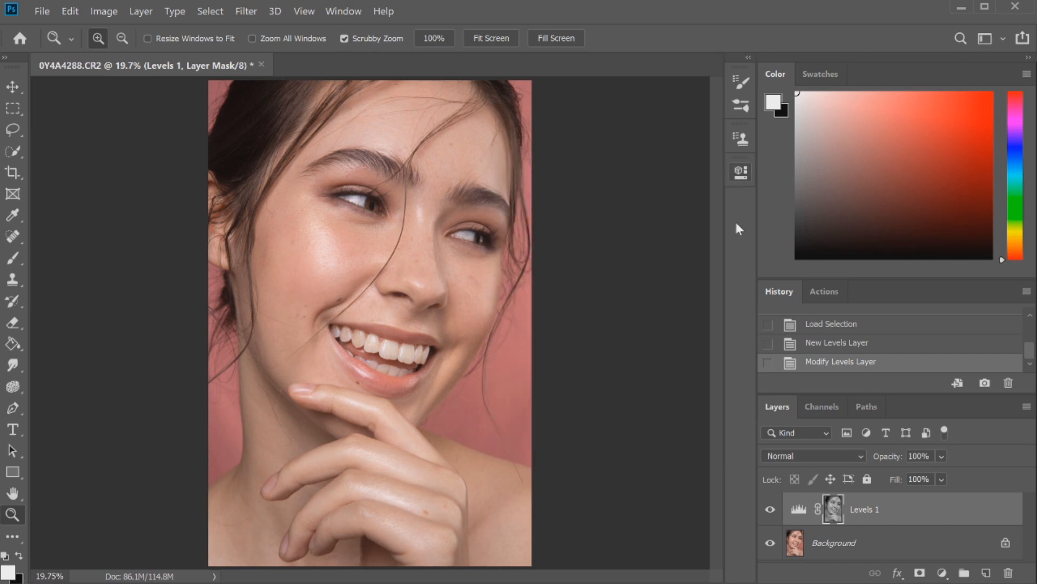
# - Toggle the Levels layer's visibility to compare the skin highlights with and without the adjustment
pyautogui.click(770, 509)
pyautogui.click(769, 509)
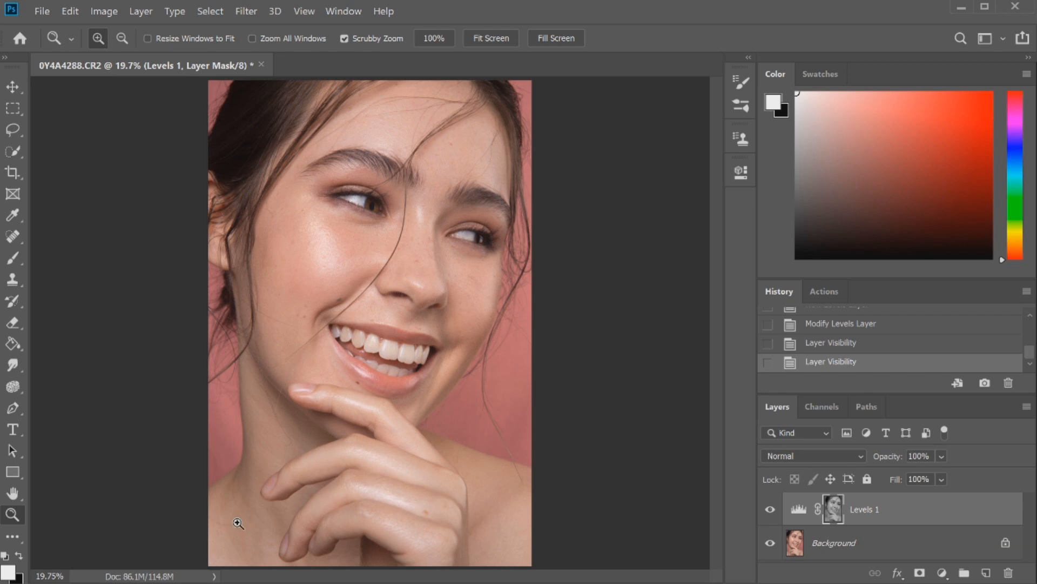
pyautogui.click(770, 510)
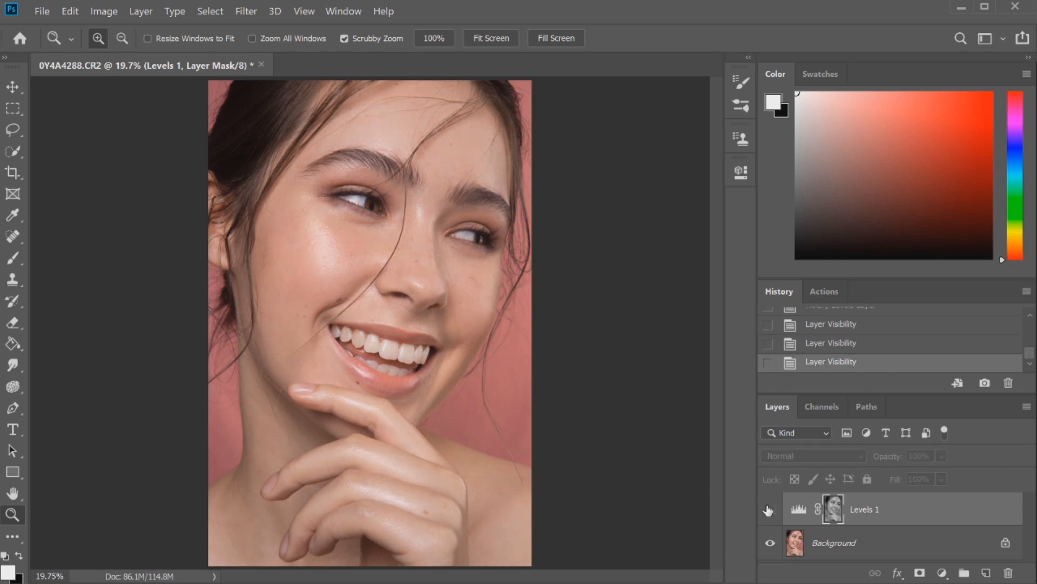
pyautogui.click(770, 509)
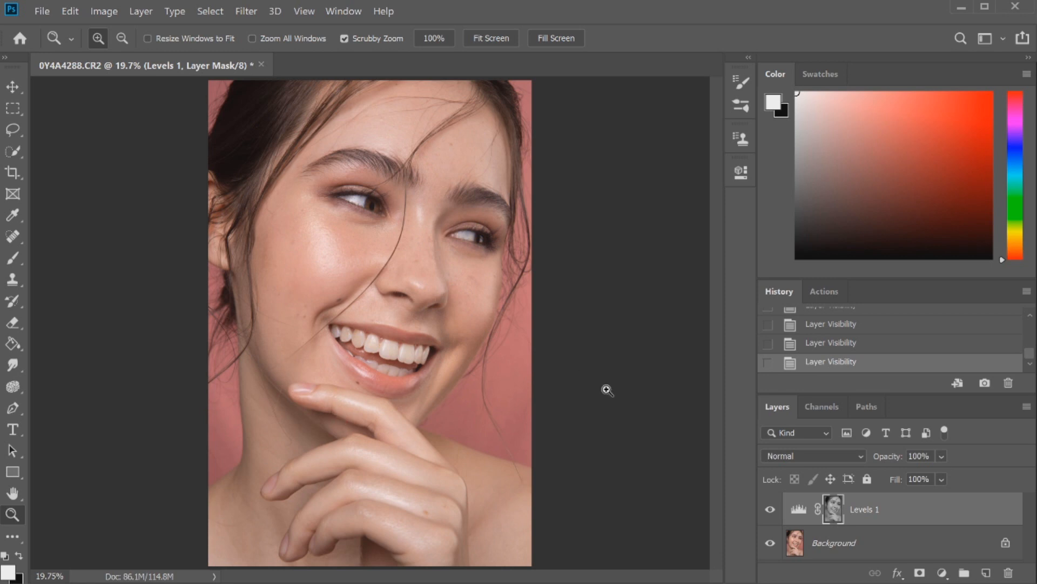
# - Load the RGB channel's luminosity as a selection again and add a Color Balance adjustment layer masked by it
pyautogui.click(814, 409)
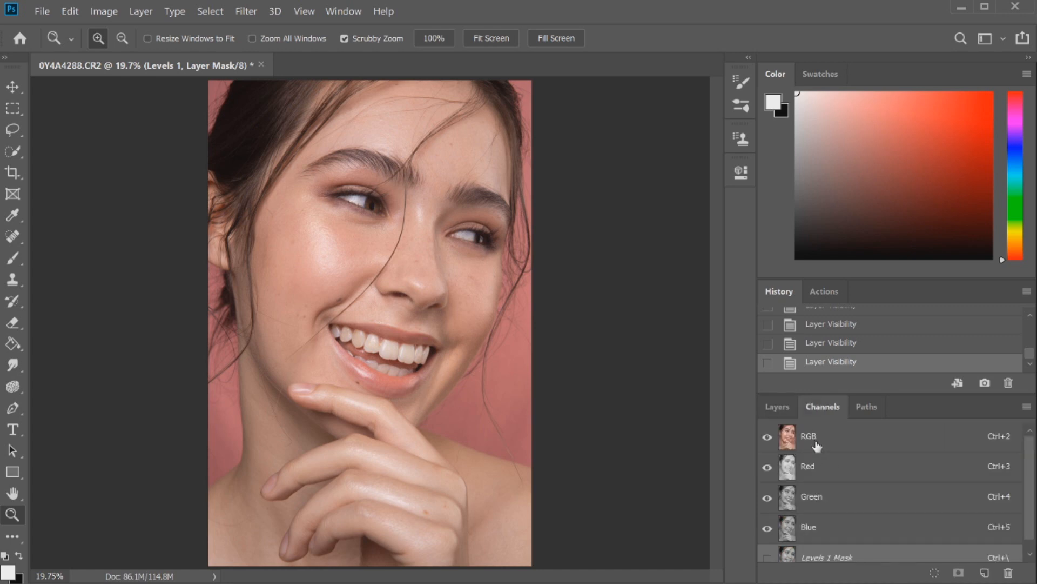
pyautogui.keyDown('ctrl'); pyautogui.click(816, 442); pyautogui.keyUp('ctrl')
pyautogui.click(771, 408)
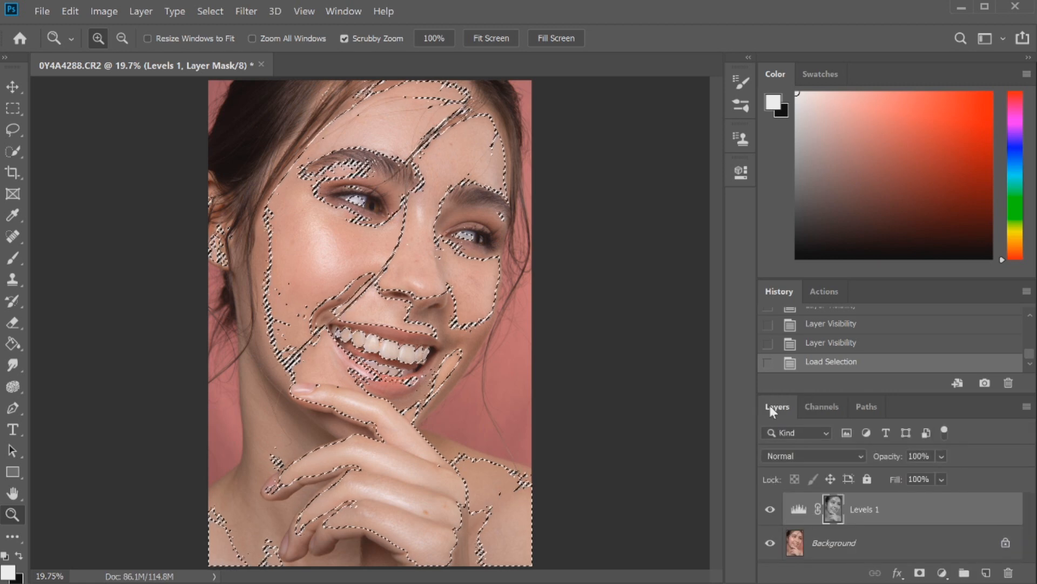
pyautogui.click(942, 574)
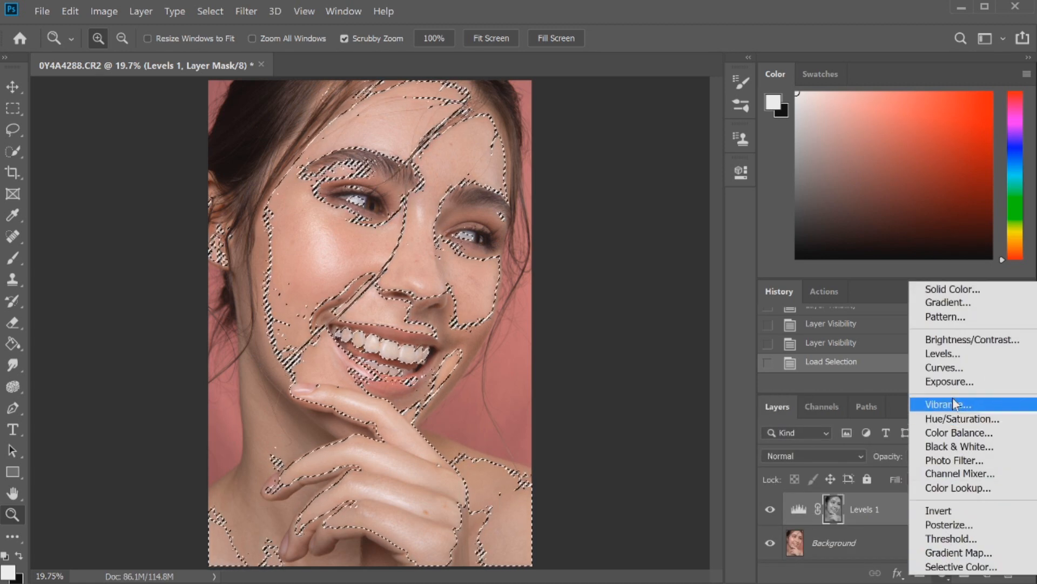
pyautogui.click(970, 433)
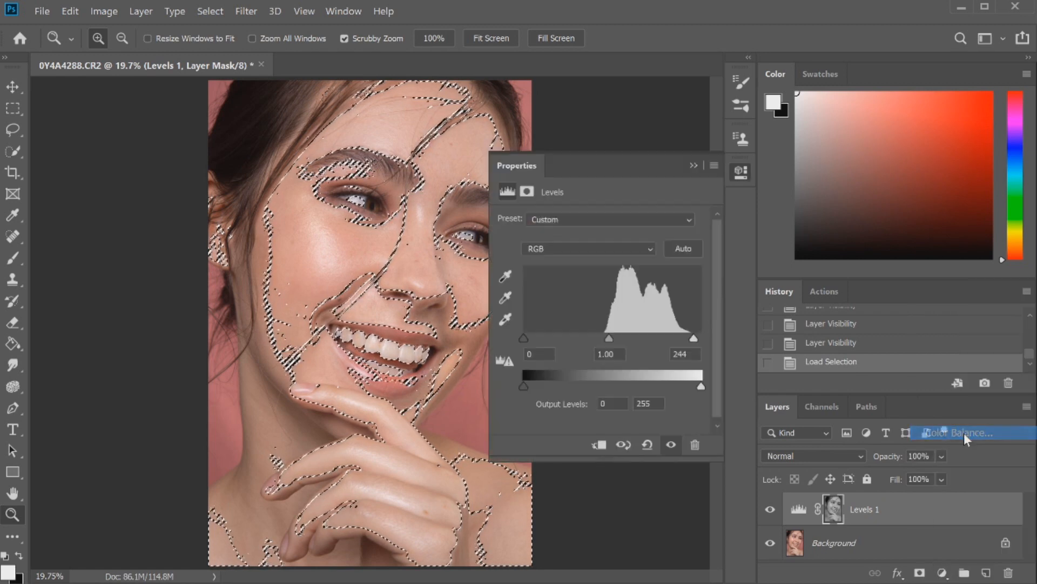
# - Set the Color Balance midtones to +12 toward red and +11 toward green, and fine-tune the yellow-blue balance
pyautogui.moveTo(577, 280); pyautogui.dragTo(587, 258)
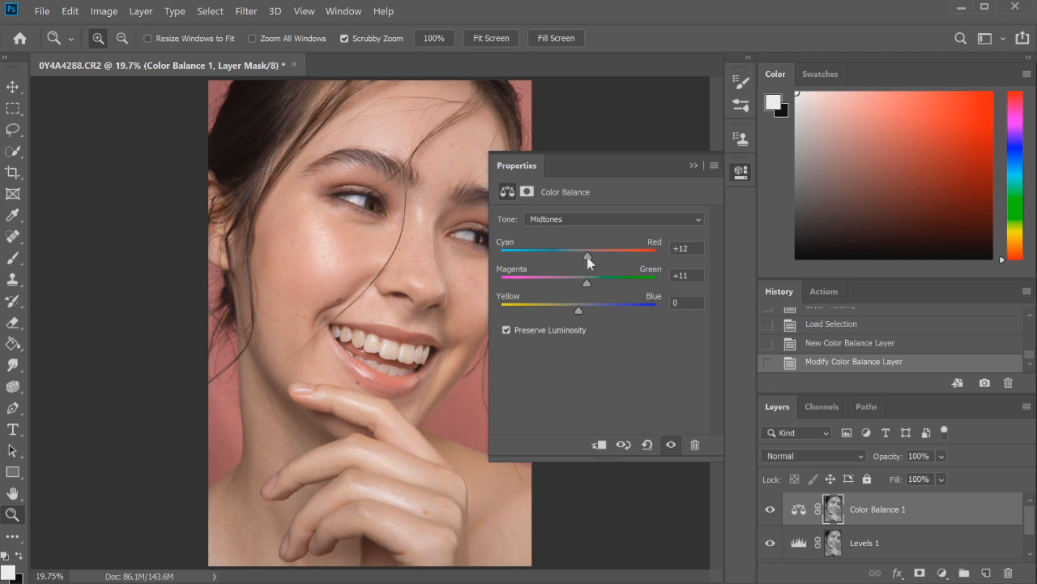
pyautogui.moveTo(579, 310)
pyautogui.mouseDown()
pyautogui.moveTo(588, 309)
pyautogui.moveTo(577, 310)
pyautogui.mouseUp()
pyautogui.click(741, 172)
# - Compare the original image state with a saved snapshot in the history
pyautogui.scroll(10, 993, 335)
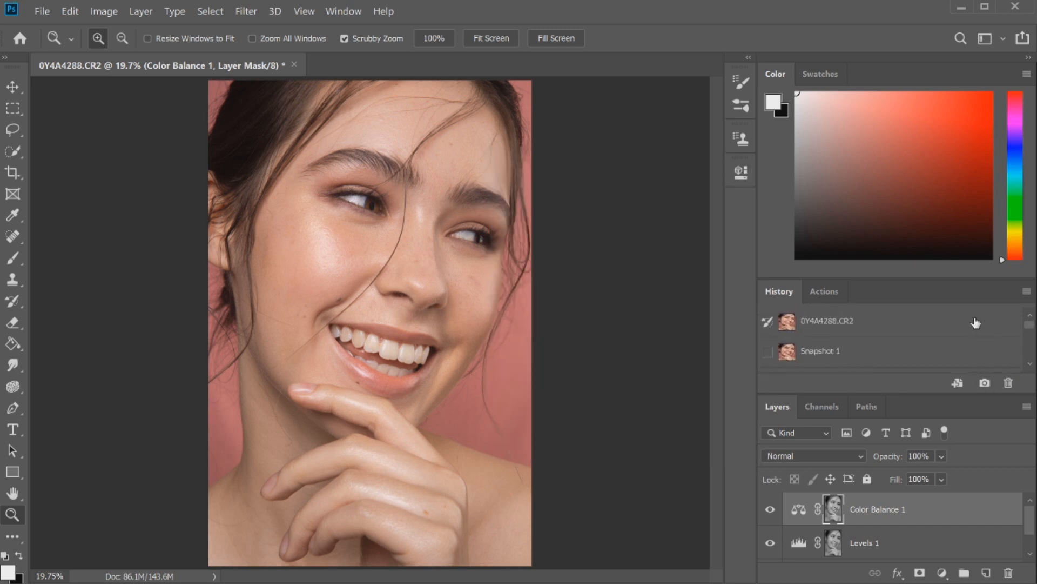
pyautogui.click(976, 323)
pyautogui.scroll(-3, 1032, 331)
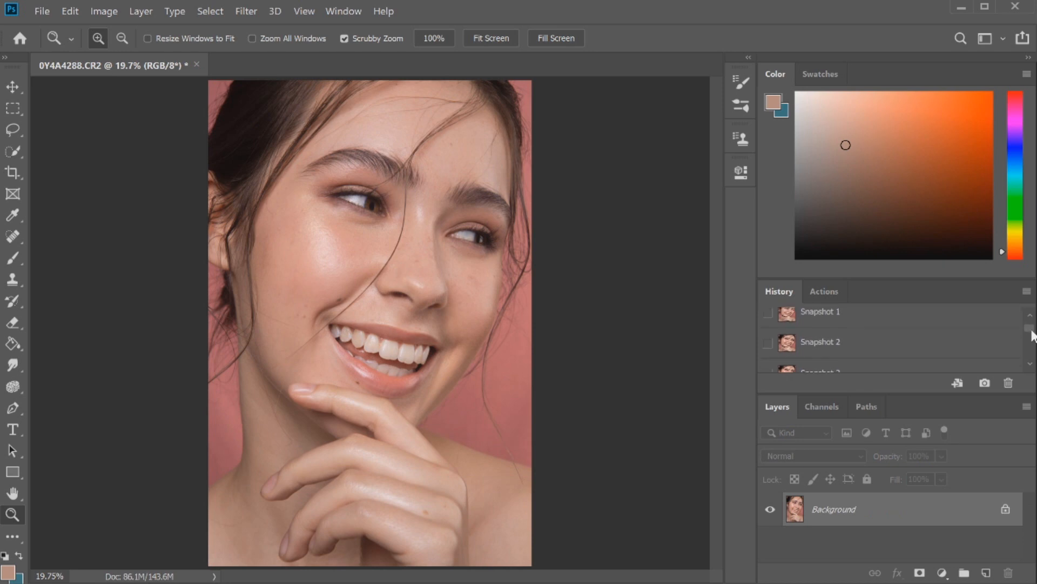
pyautogui.click(930, 344)
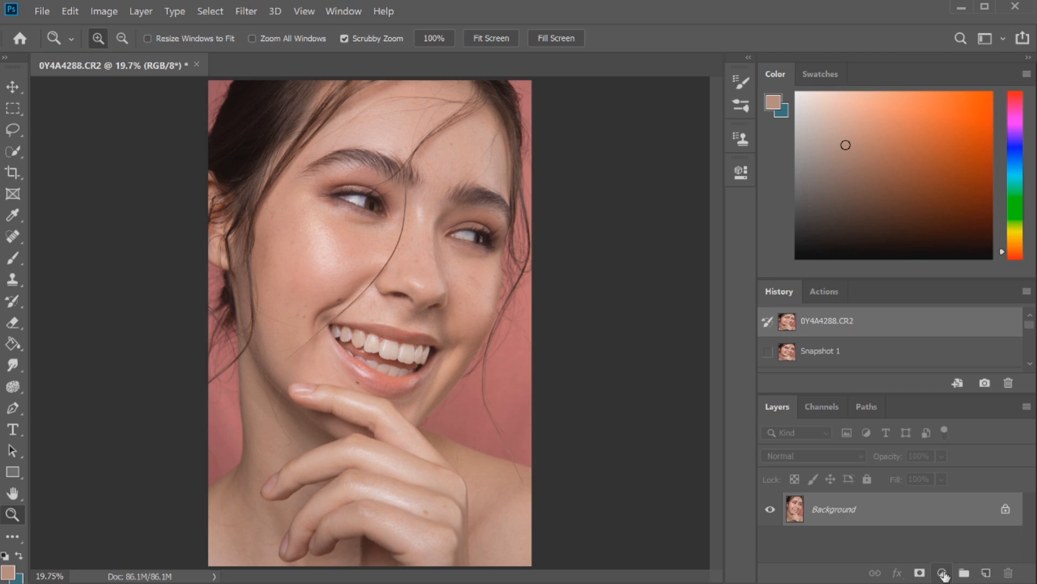
# - Add a Photo Filter adjustment layer above the background and choose Warming Filter (LBA)
pyautogui.click(943, 574)
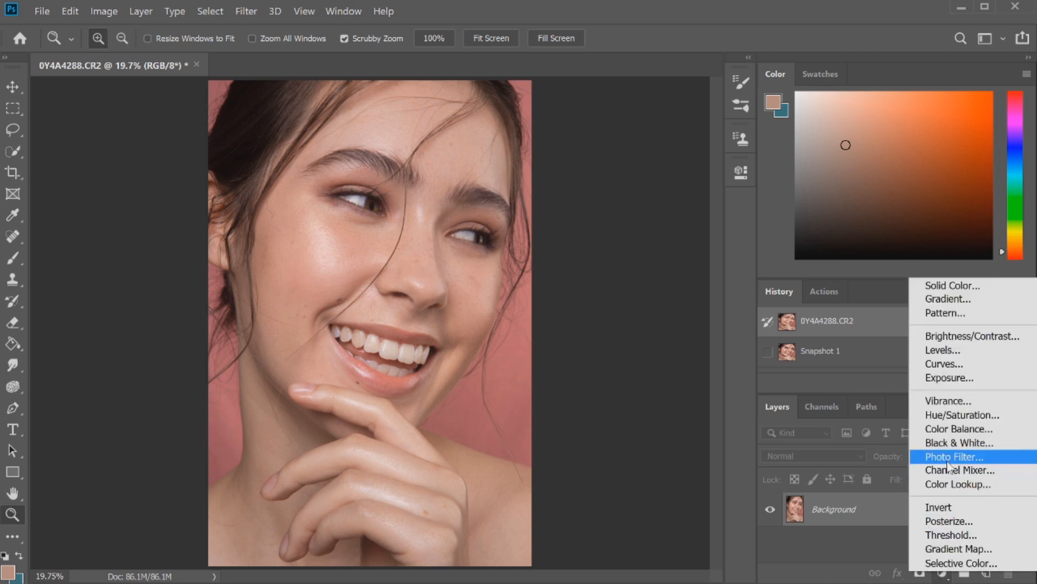
pyautogui.click(953, 457)
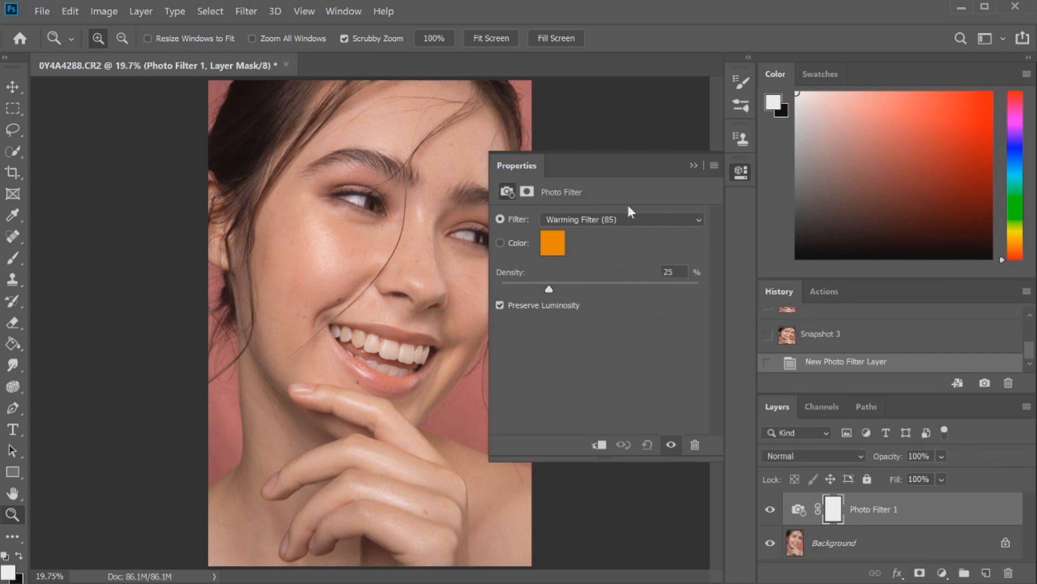
pyautogui.click(602, 220)
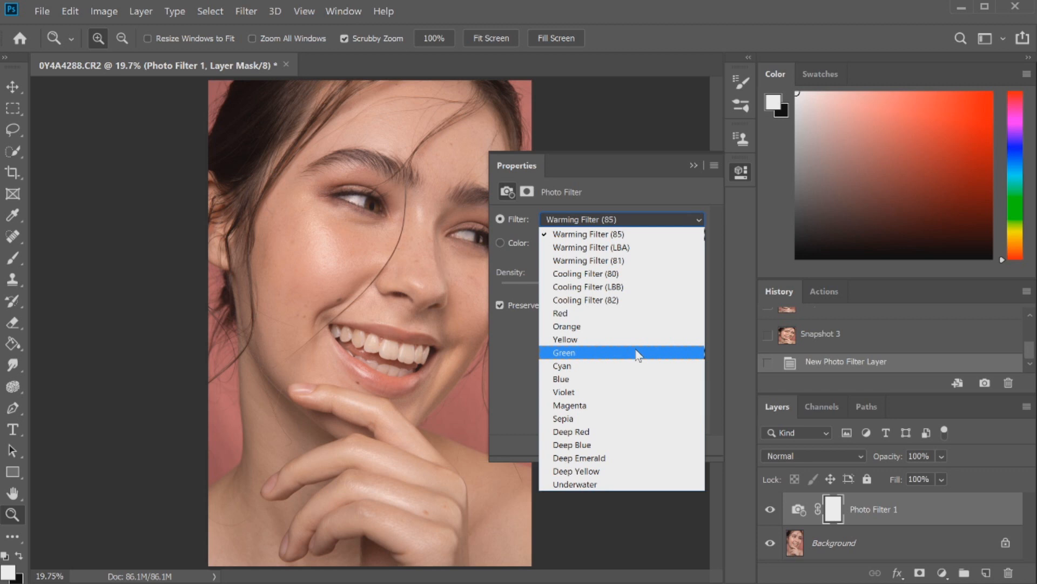
pyautogui.click(580, 248)
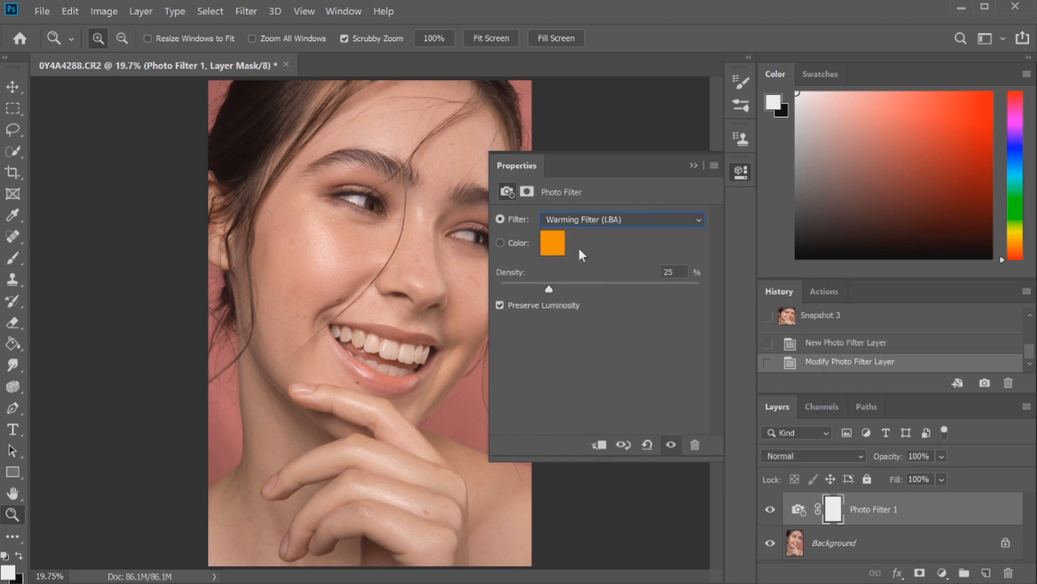
# - Try the cooling and colour presets of the Photo Filter layer one after another and settle on Sepia
pyautogui.press('Down')
pyautogui.press('Down')
pyautogui.press('Down')
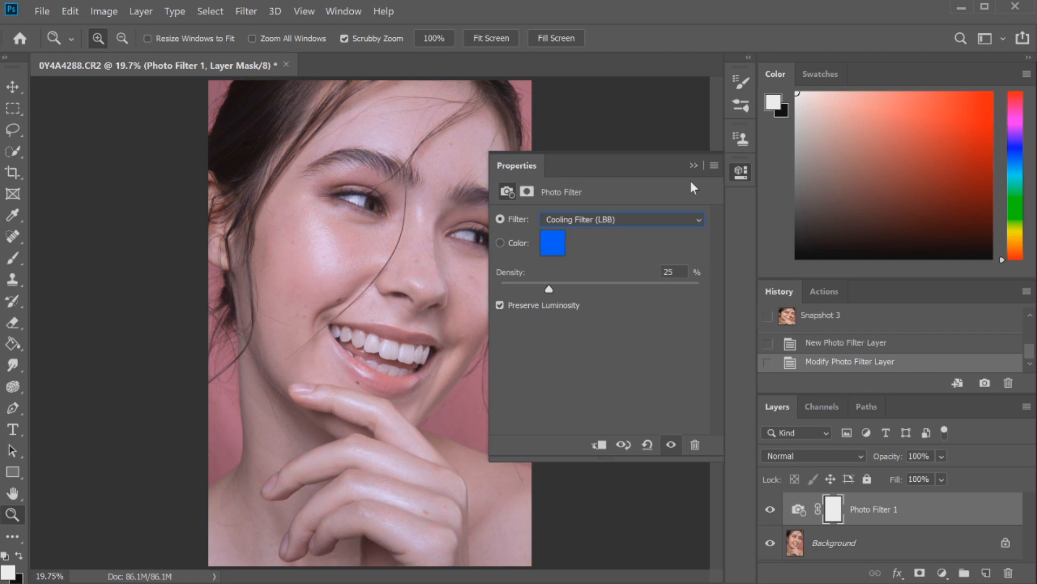
pyautogui.press('Down')
pyautogui.press('Down')
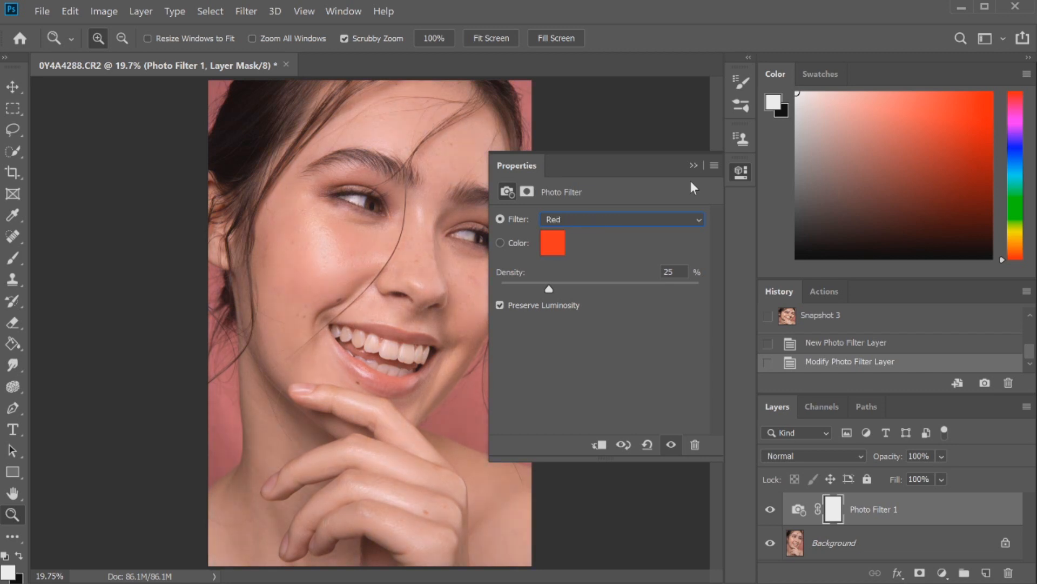
pyautogui.press('Down')
pyautogui.press('Down')
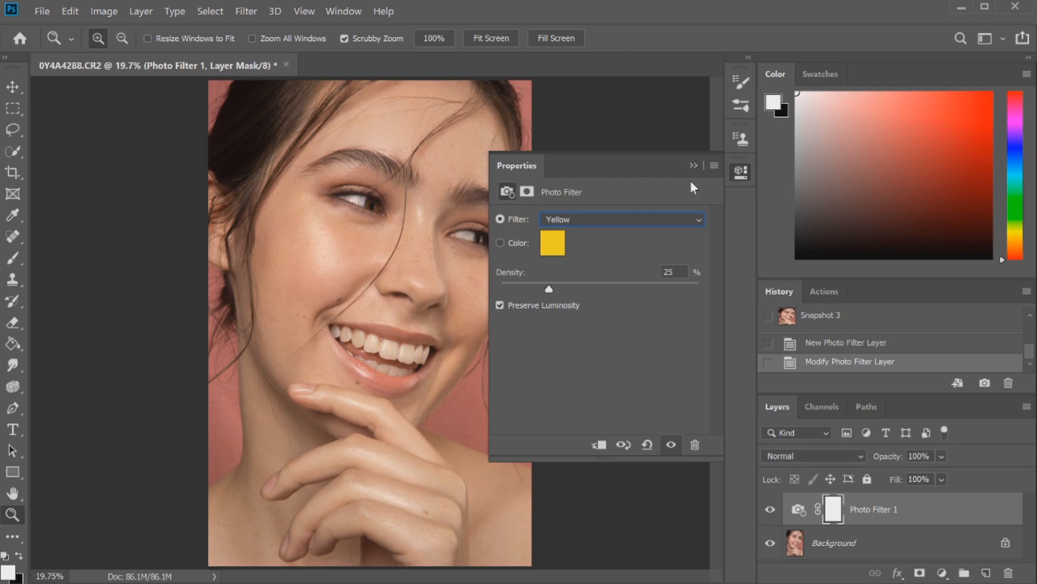
pyautogui.press('Down')
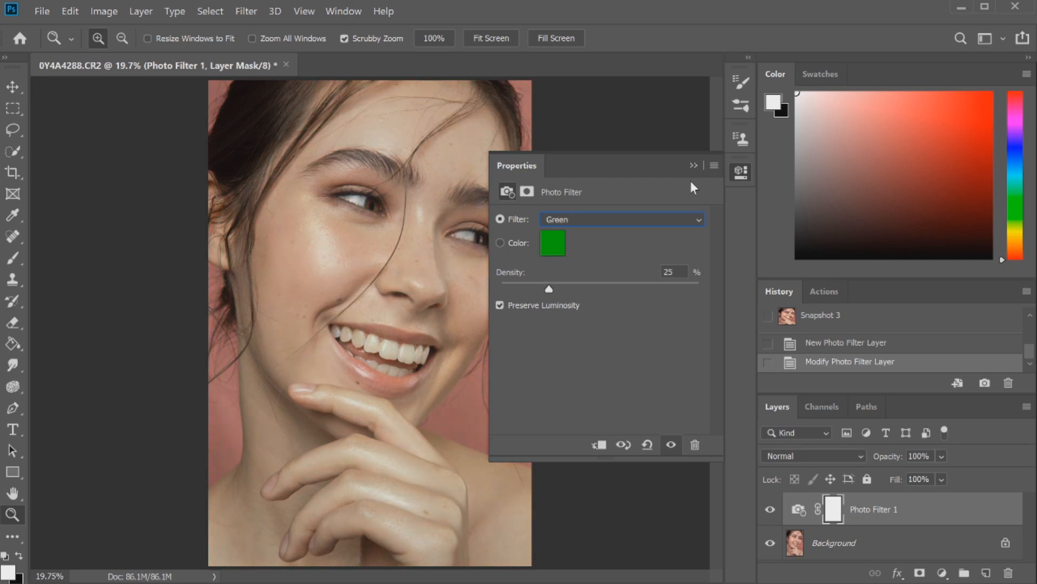
pyautogui.press('Down')
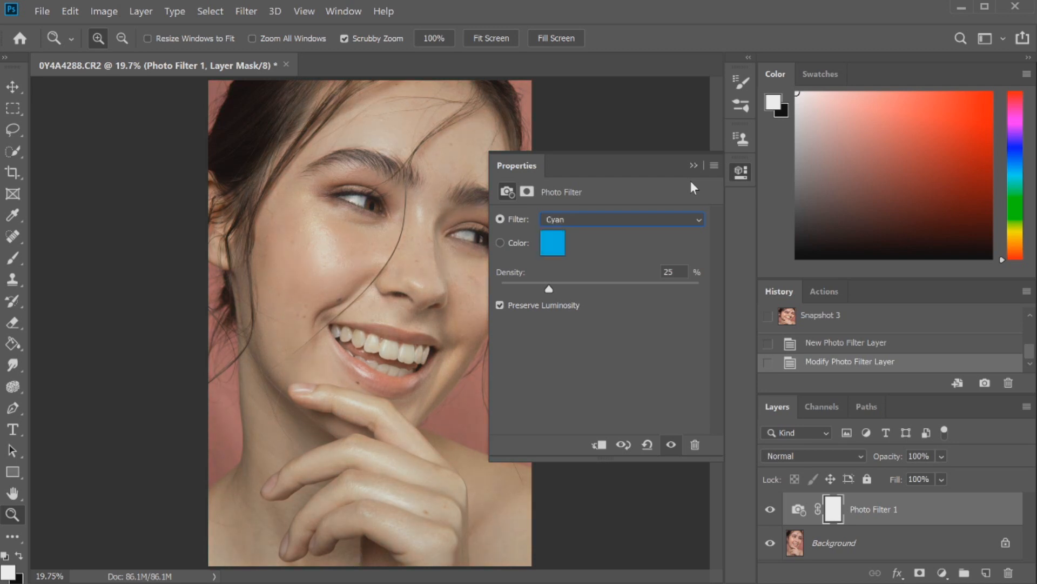
pyautogui.press('Down')
pyautogui.press('Down')
pyautogui.press('Down')
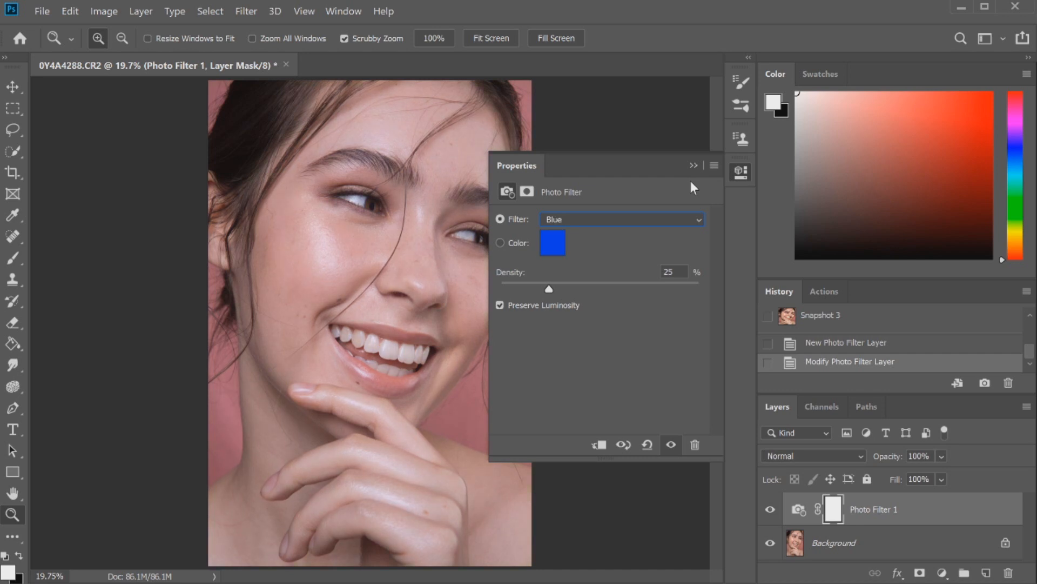
pyautogui.press('Down')
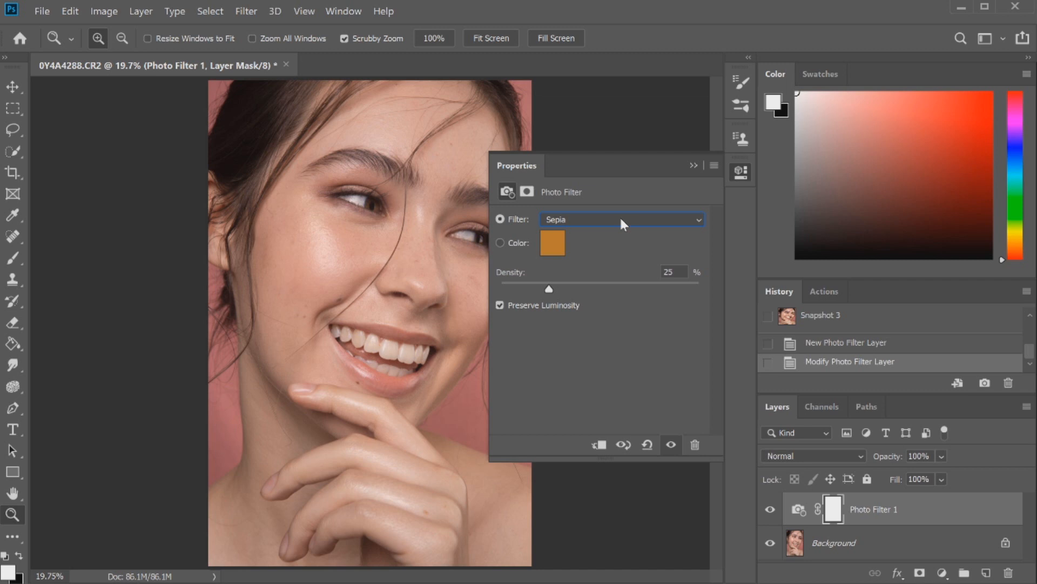
pyautogui.click(571, 283)
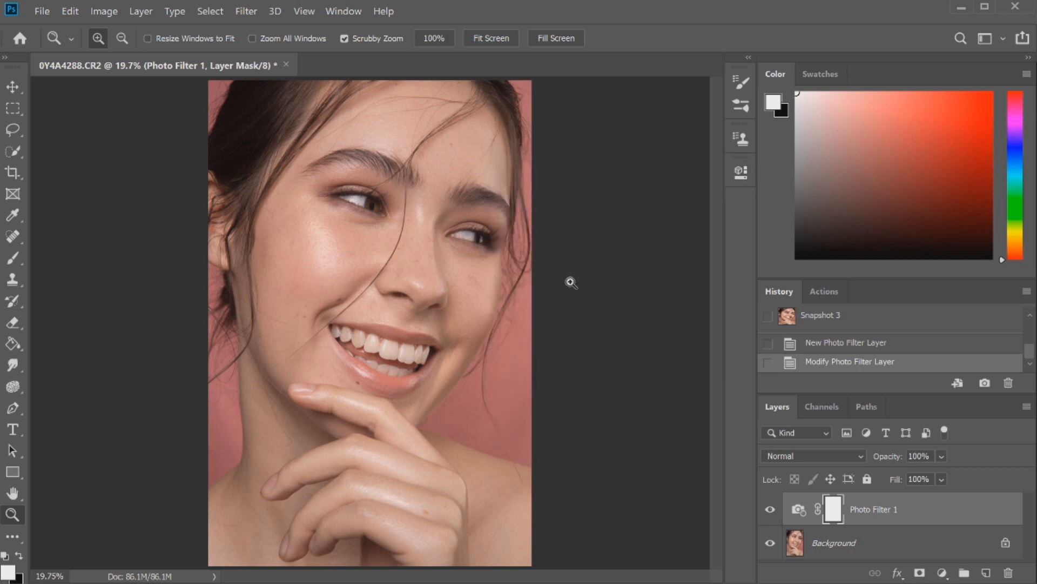